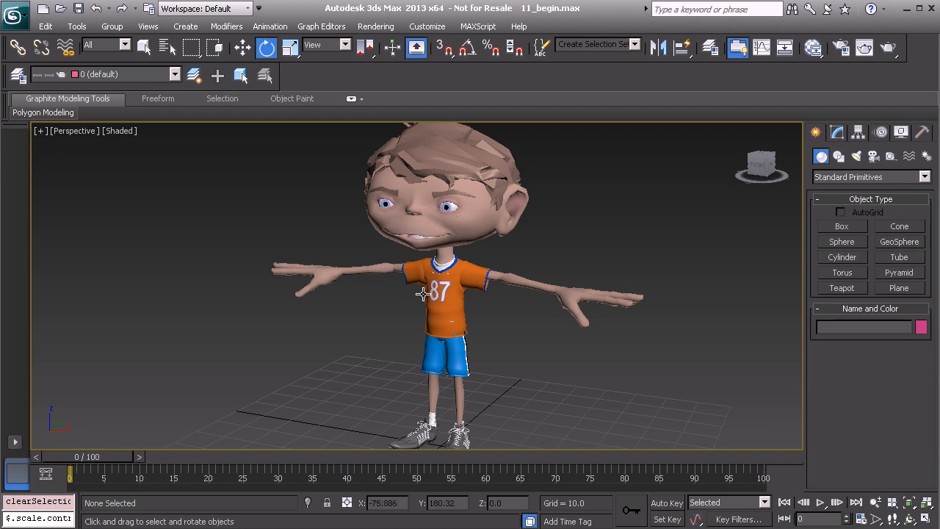
- Select all objects that make up the character model
drag(323, 260, 356, 243)
alt+middle_drag(357, 242, 446, 324)
right_click(429, 233)
key(Escape)
drag(231, 166, 656, 412)
alt+middle_drag(654, 410, 587, 337)
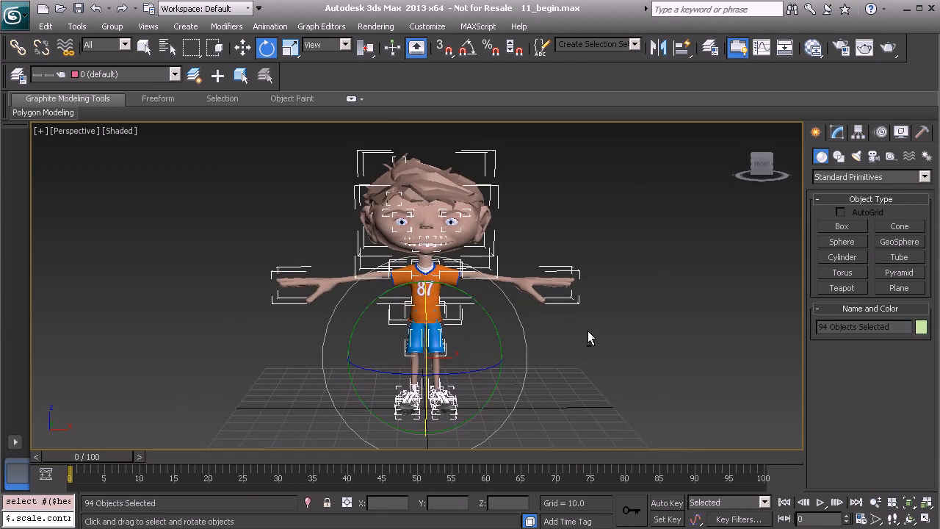
- Reset the transforms of all selected character objects with the Reset XForm utility
click(922, 133)
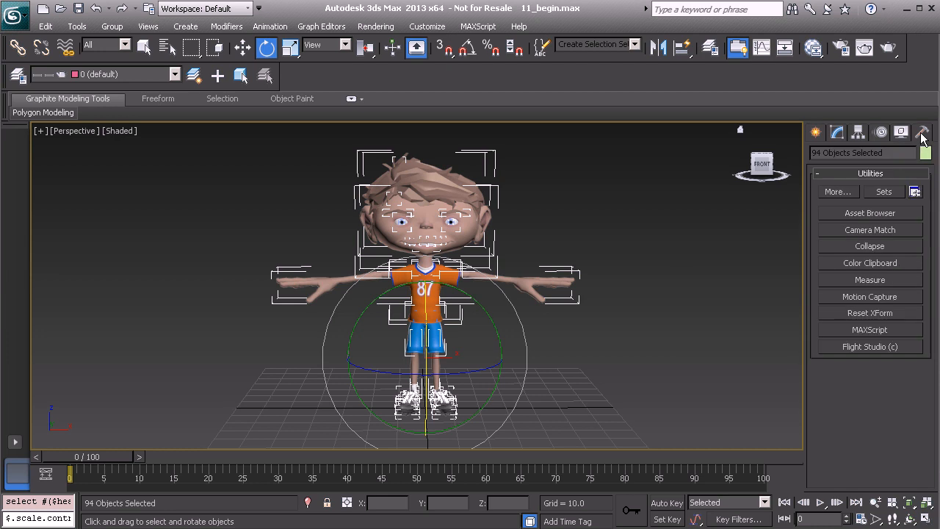
click(870, 313)
click(865, 394)
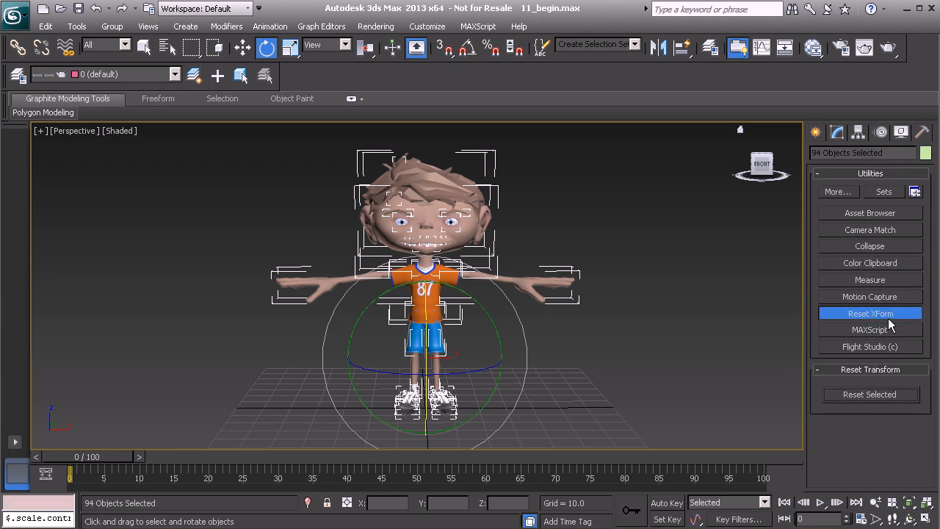
click(890, 313)
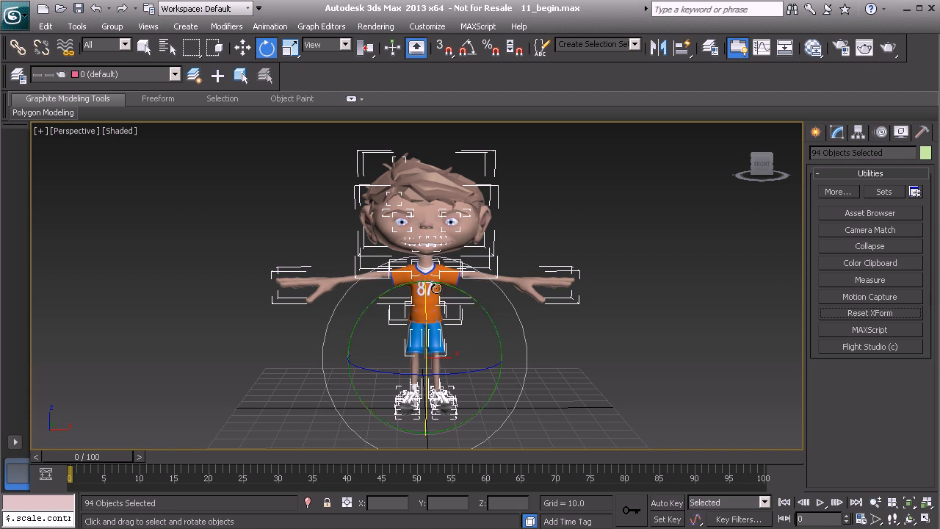
- Check the Collapse utility's options for the selected objects, leaving the utility closed
click(877, 248)
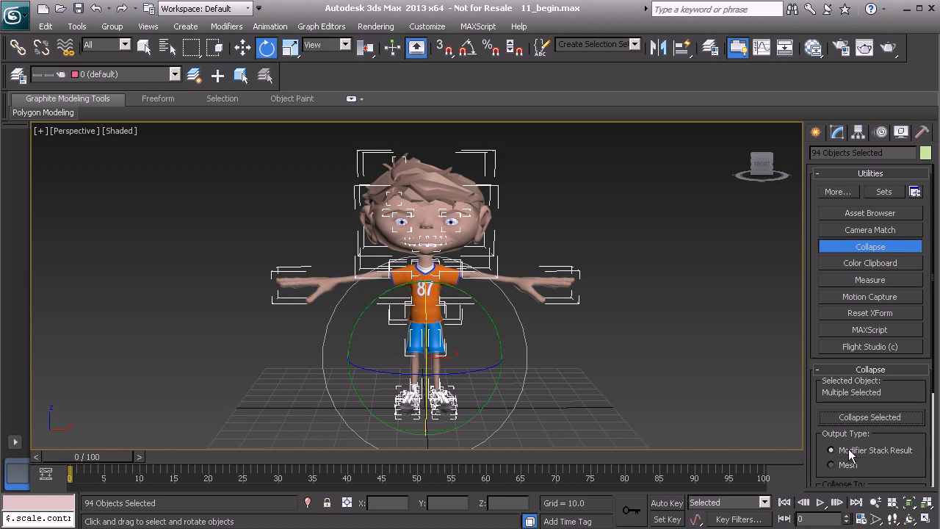
click(864, 249)
alt+middle_drag(467, 260, 407, 258)
scroll(469, 279, up, 1)
- Put the selected character objects on a new layer named Model, keeping the default layer 0 current
click(19, 75)
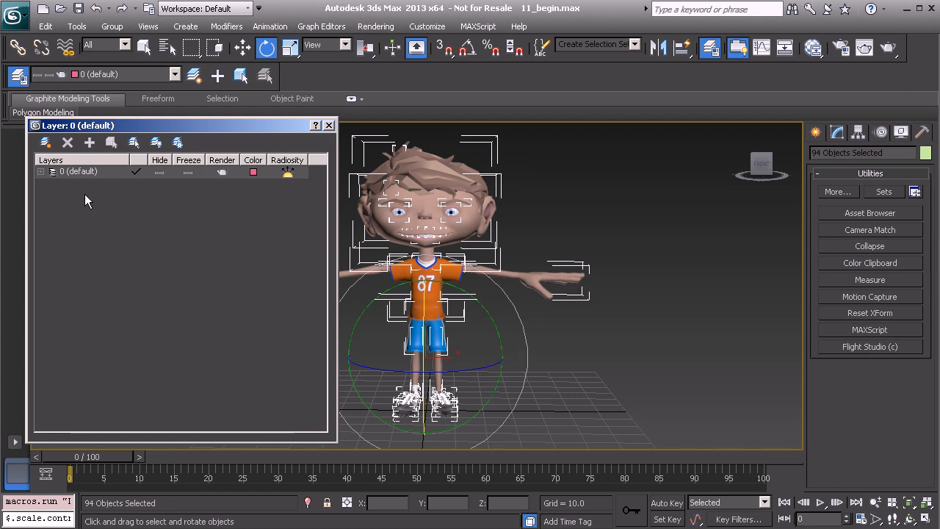
click(45, 142)
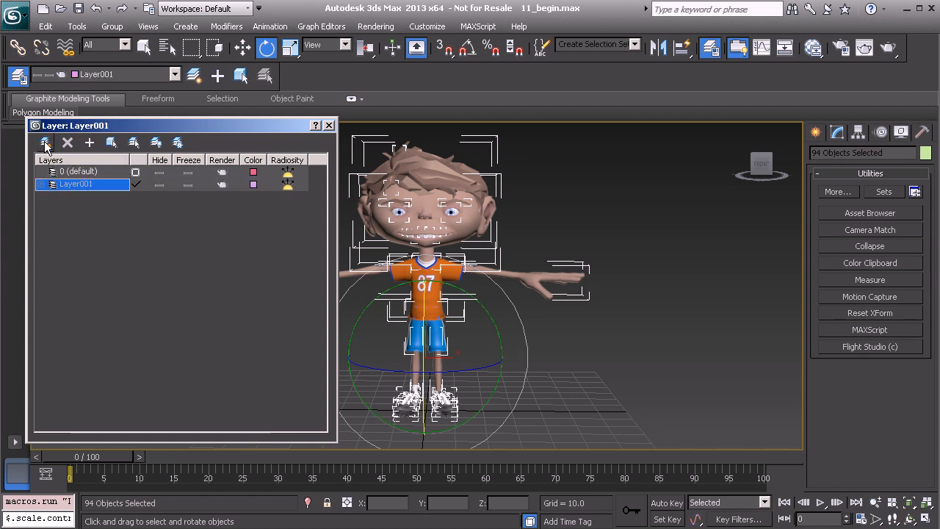
click(135, 172)
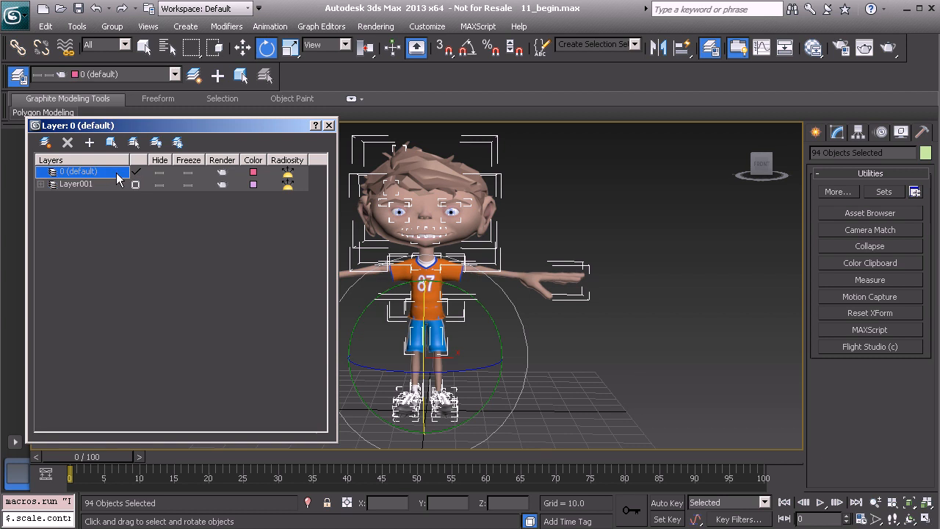
click(75, 183)
click(76, 183)
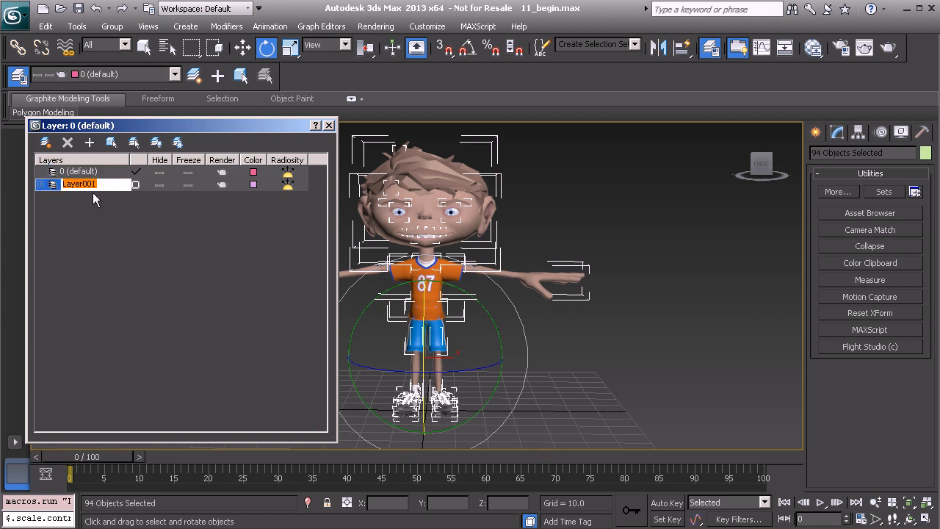
text(Model)
click(63, 217)
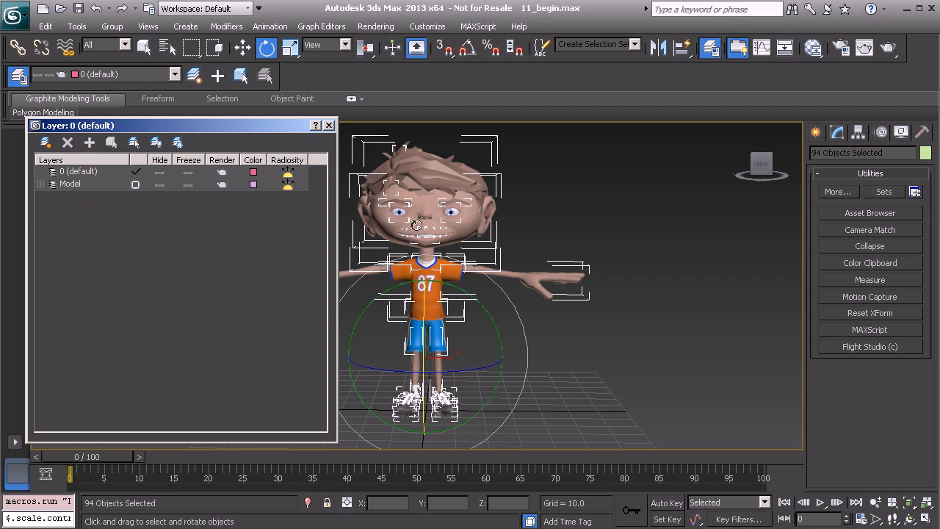
- Group the selected character objects under the name Model_GRP01
middle_drag(427, 238, 470, 244)
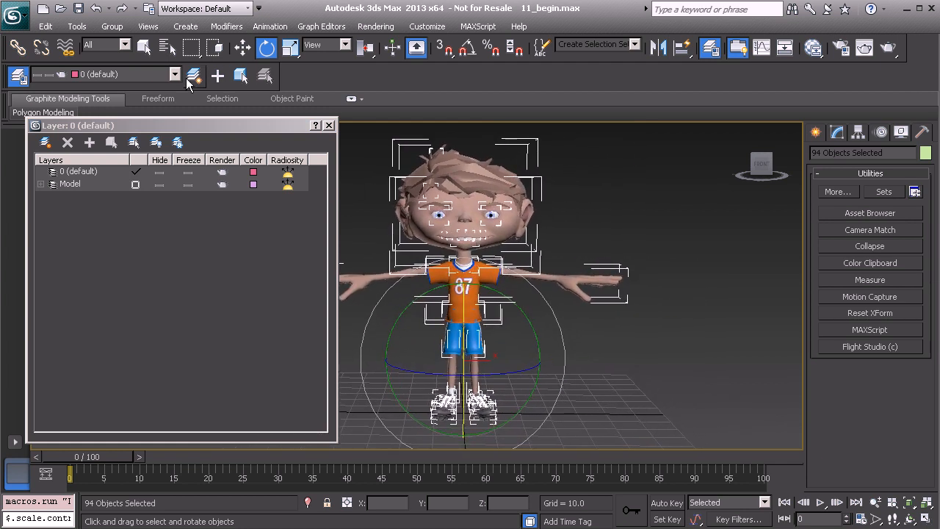
right_click(599, 192)
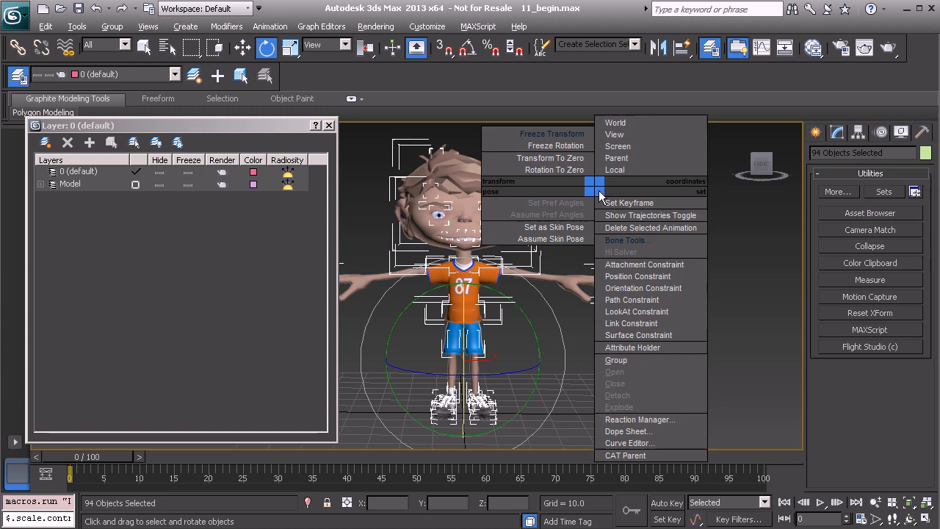
click(635, 360)
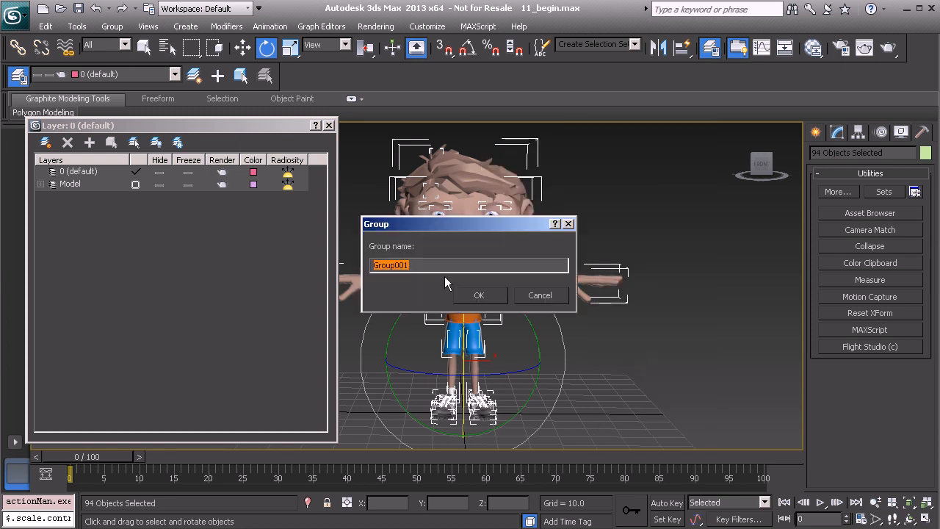
text(Model_GRP01)
click(485, 298)
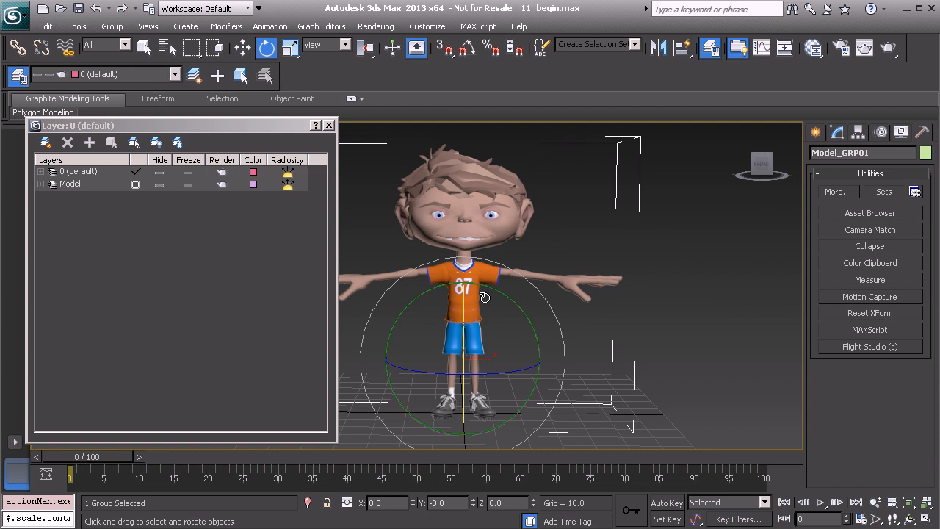
- Open the Model_GRP01 group and freeze the transforms of its group helper
right_click(570, 188)
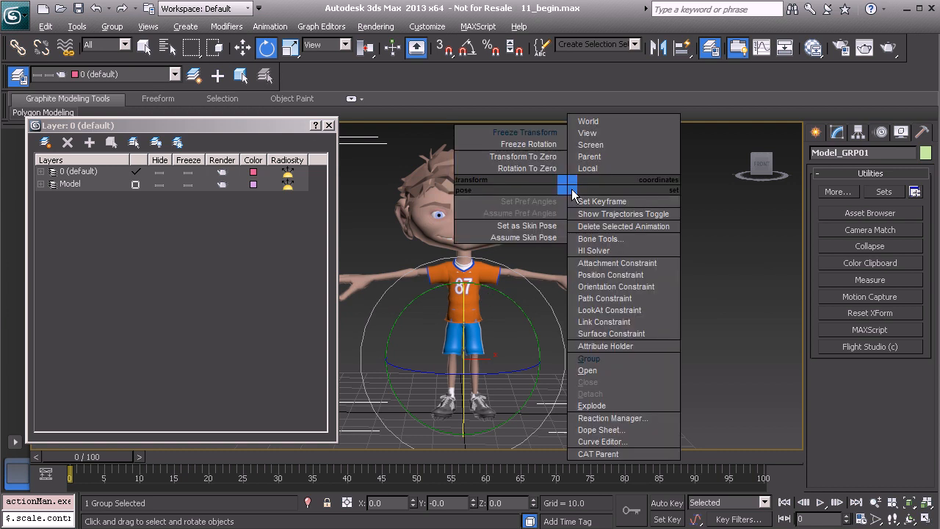
click(609, 370)
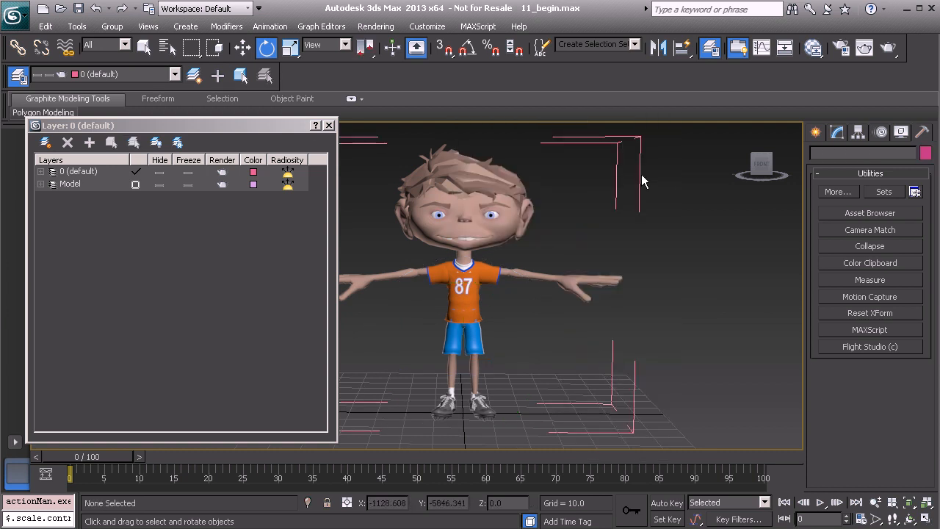
click(641, 183)
right_click(637, 190)
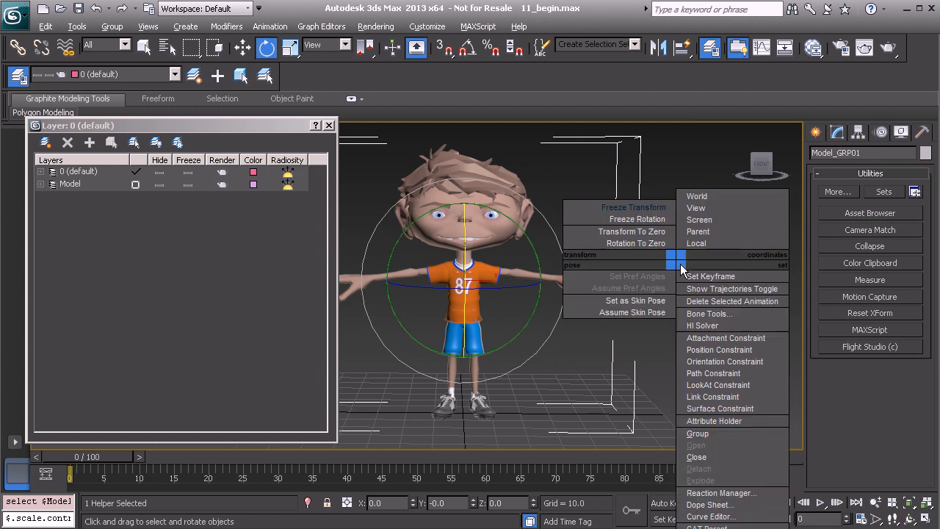
click(606, 204)
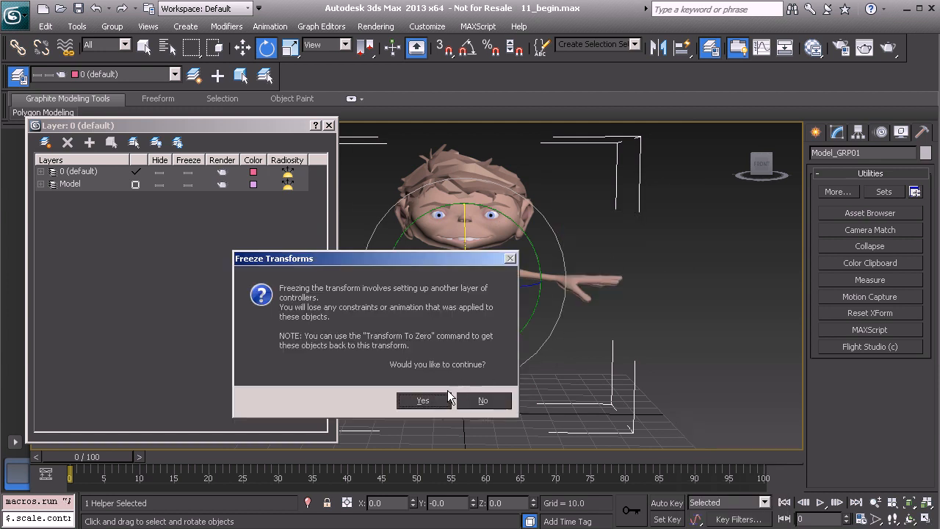
click(427, 401)
- Select everything in the scene and apply Freeze Transform to all of it
middle_drag(464, 219, 520, 229)
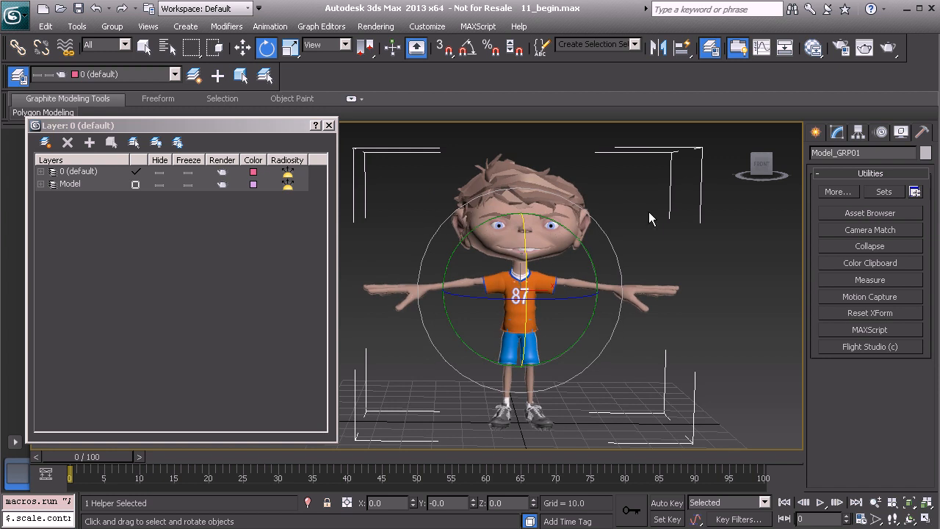
key(ctrl+a)
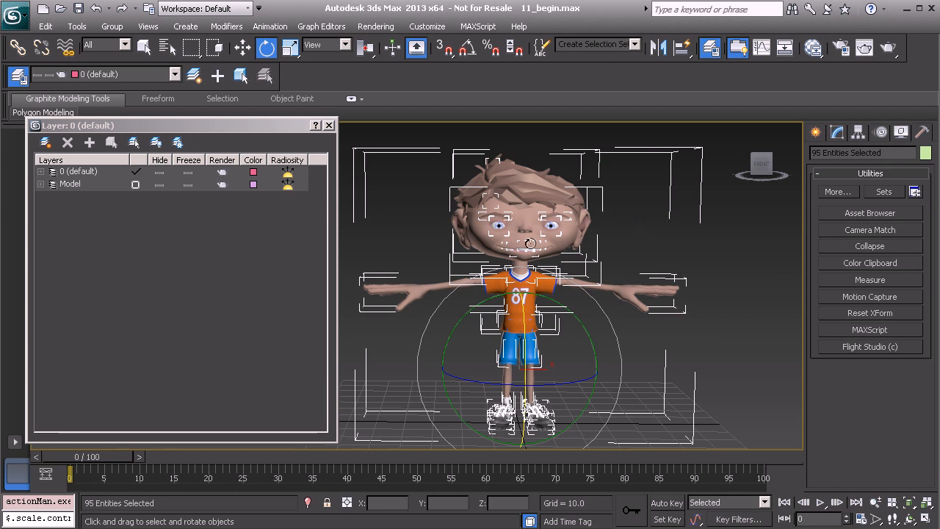
middle_drag(562, 282, 535, 277)
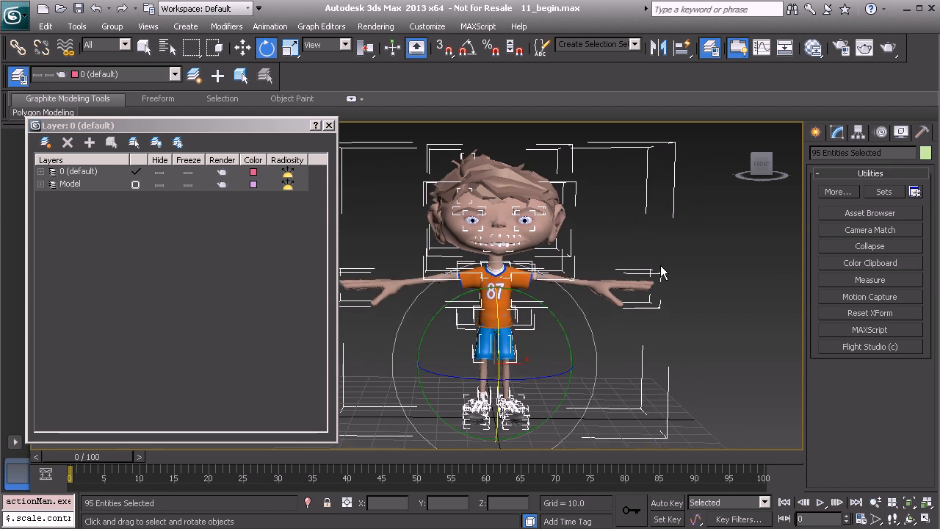
right_click(685, 246)
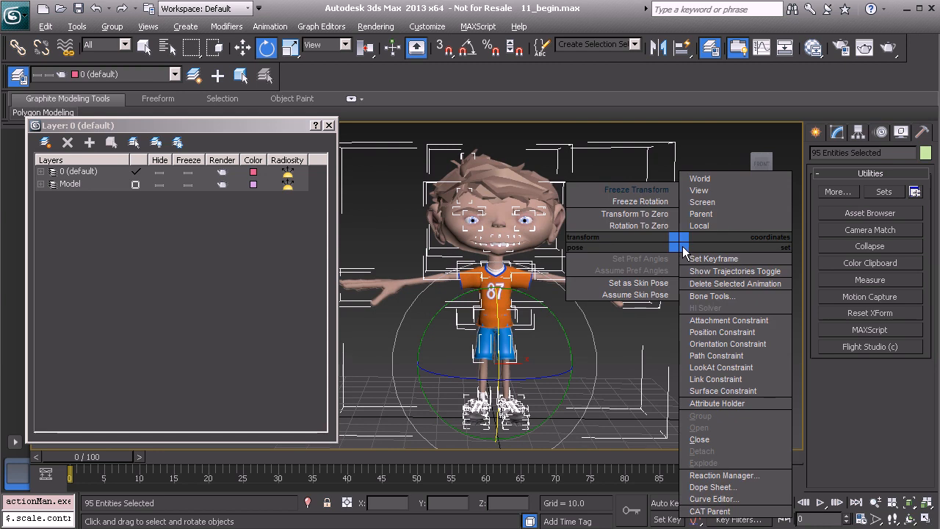
click(632, 192)
click(425, 402)
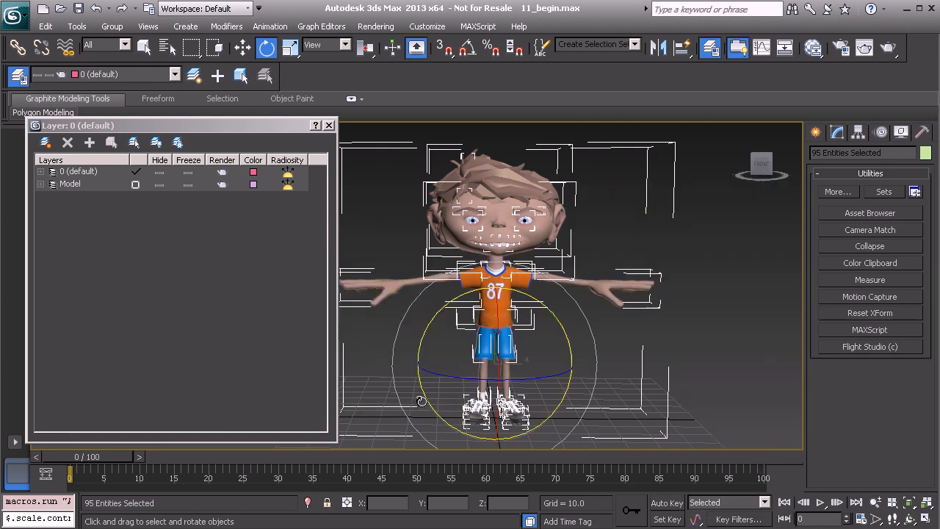
- Put only the Model_GRP01 helper on a new layer named Hidden, and make the default layer 0 current again
click(675, 188)
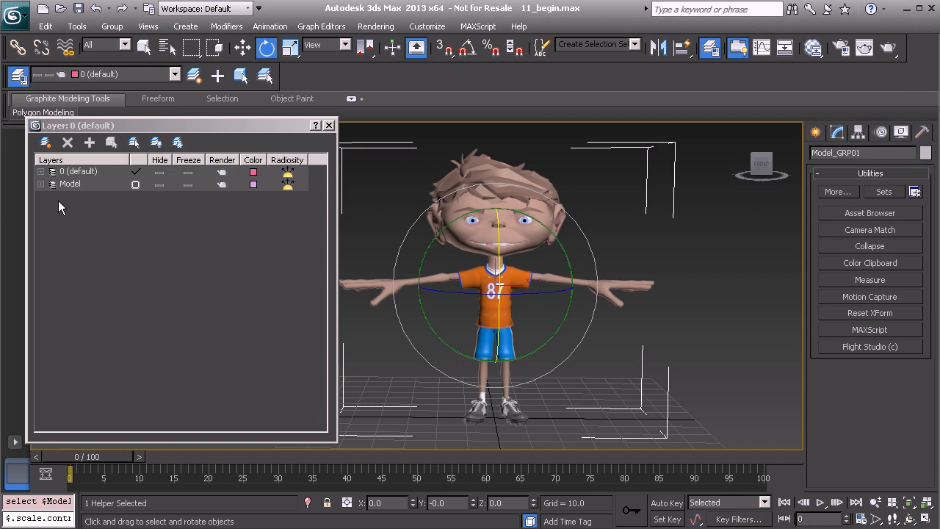
middle_drag(488, 248, 481, 234)
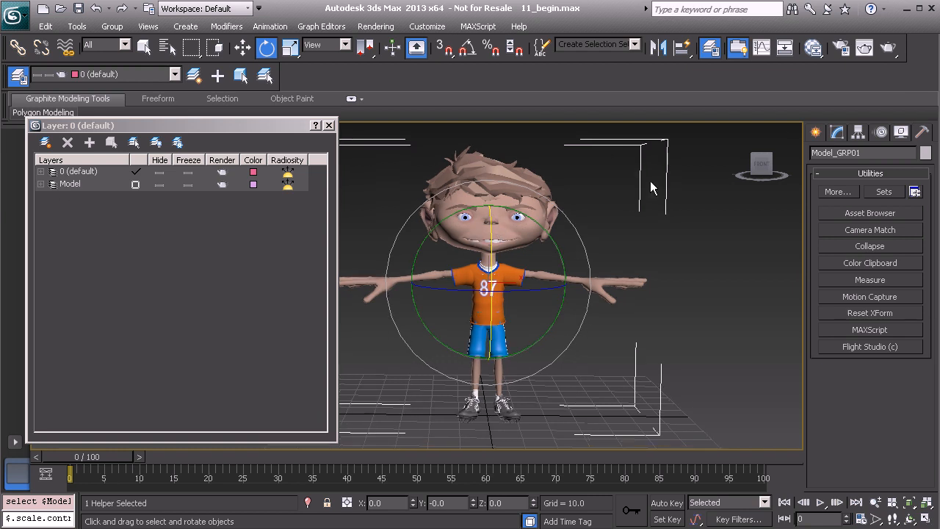
click(45, 142)
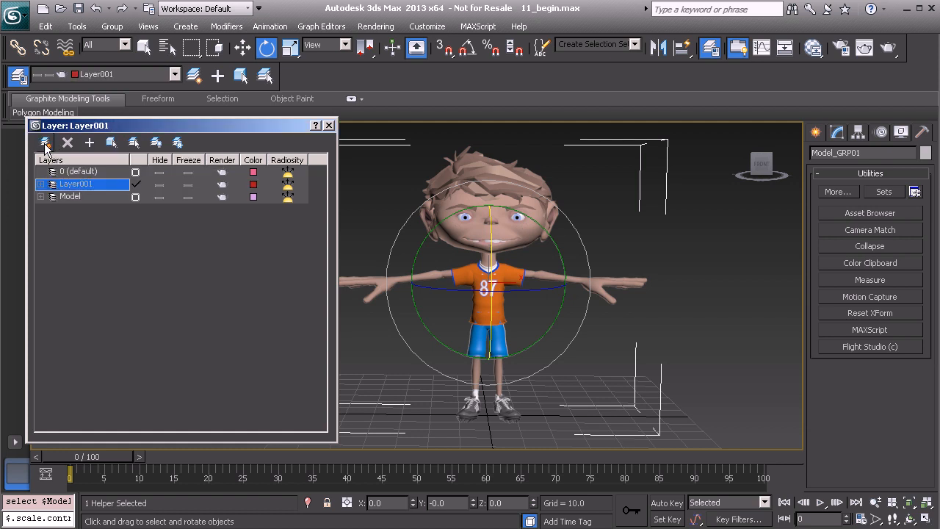
click(81, 185)
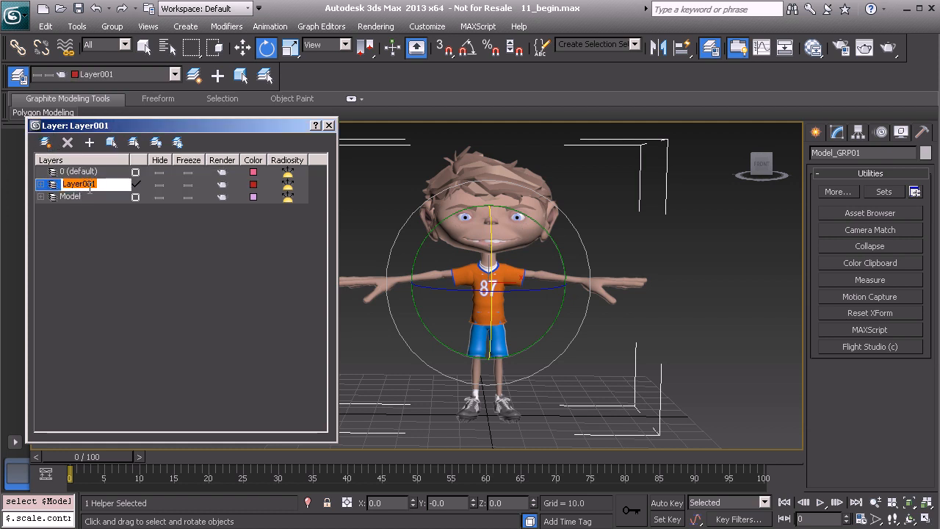
text(Hidd)
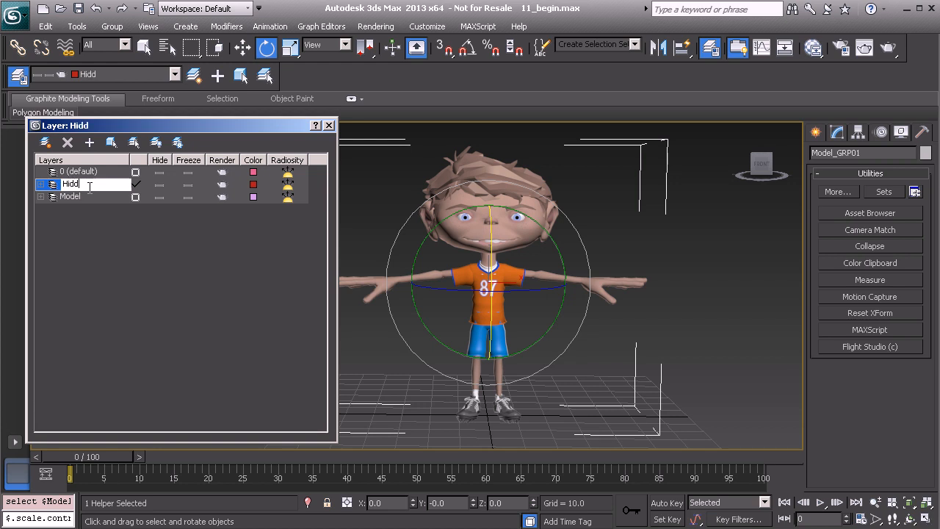
text(en)
key(Return)
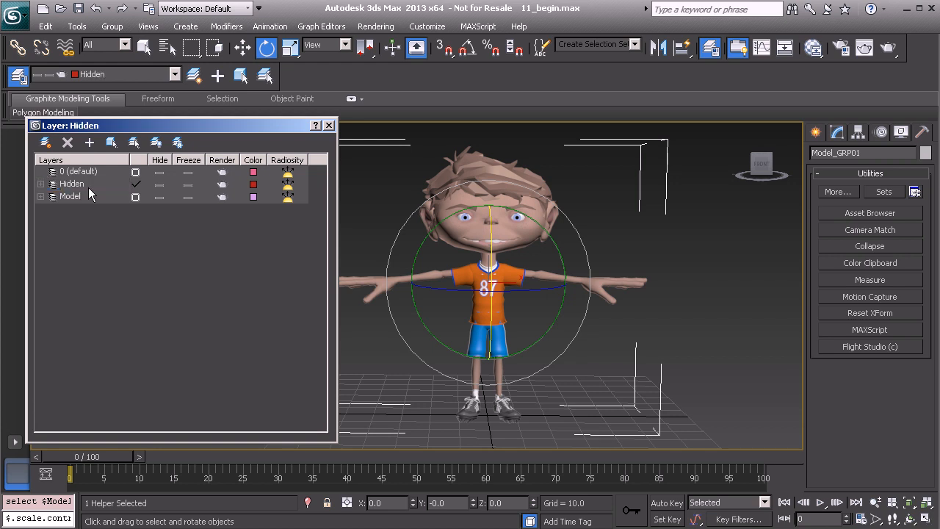
click(135, 171)
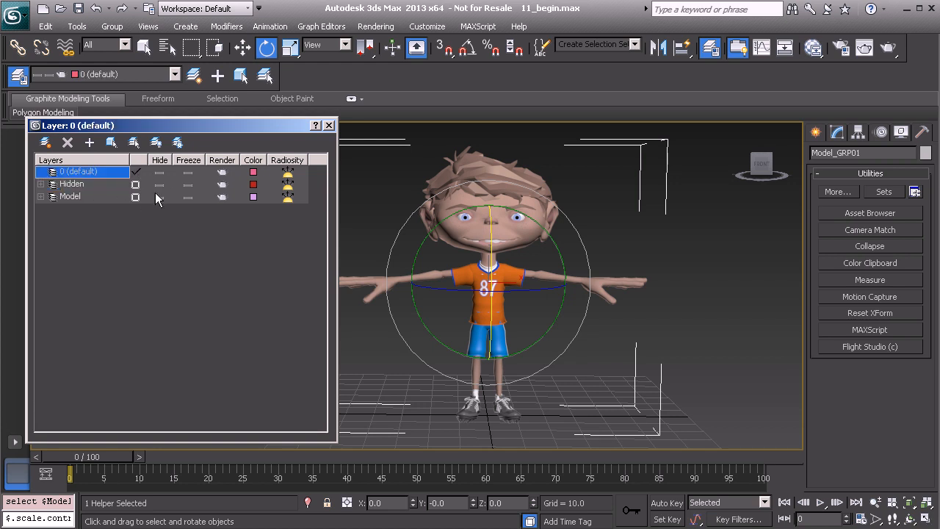
- Hide and show the Hidden and Model layers in turn to check their contents
click(160, 185)
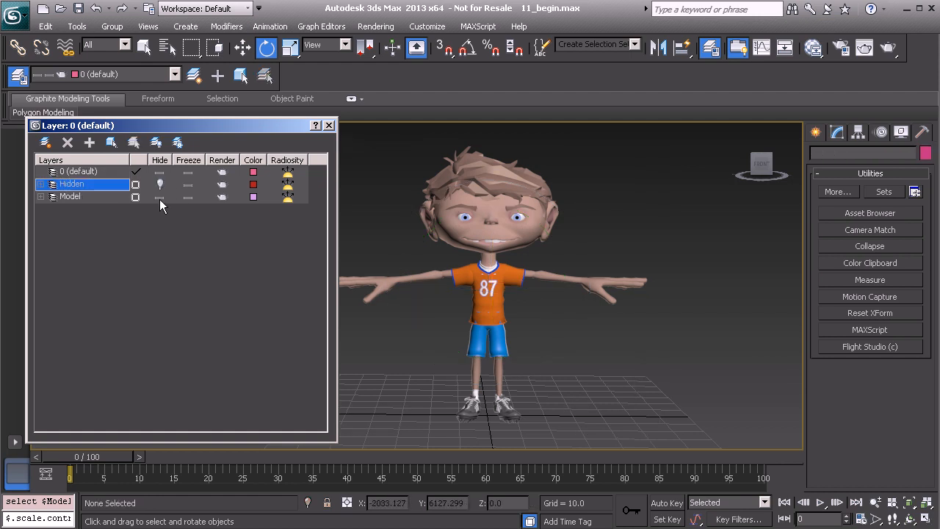
click(160, 196)
click(159, 196)
click(160, 184)
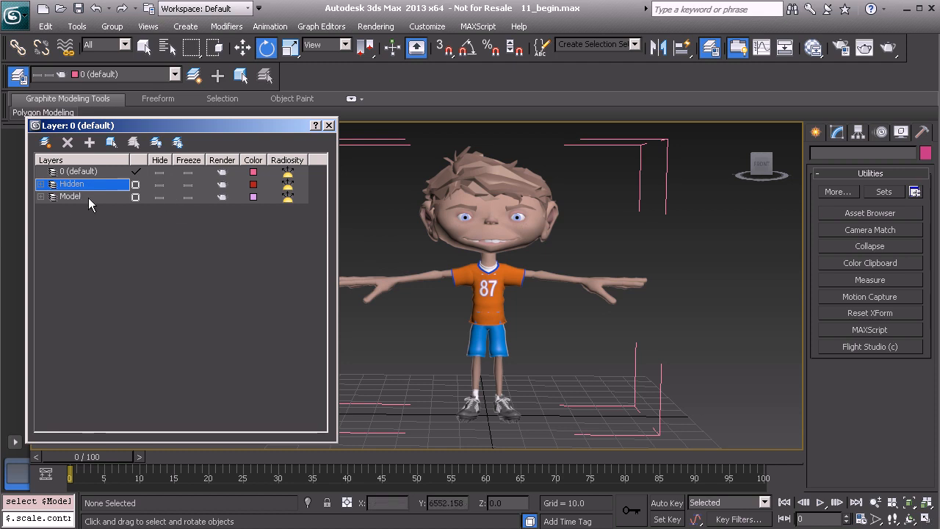
- Freeze the Model layer so the character meshes cannot be selected, and inspect the character at an angle
click(190, 196)
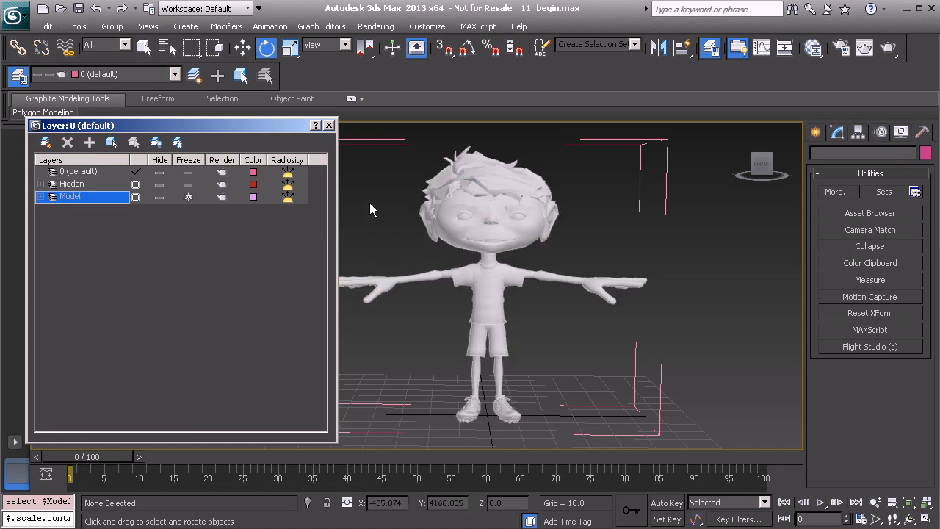
alt+middle_drag(498, 271, 517, 201)
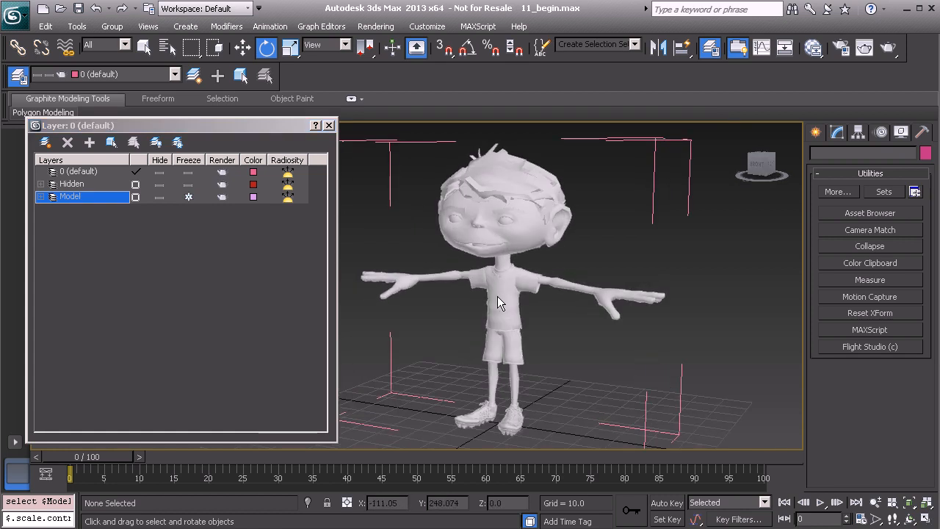
alt+middle_drag(490, 310, 532, 276)
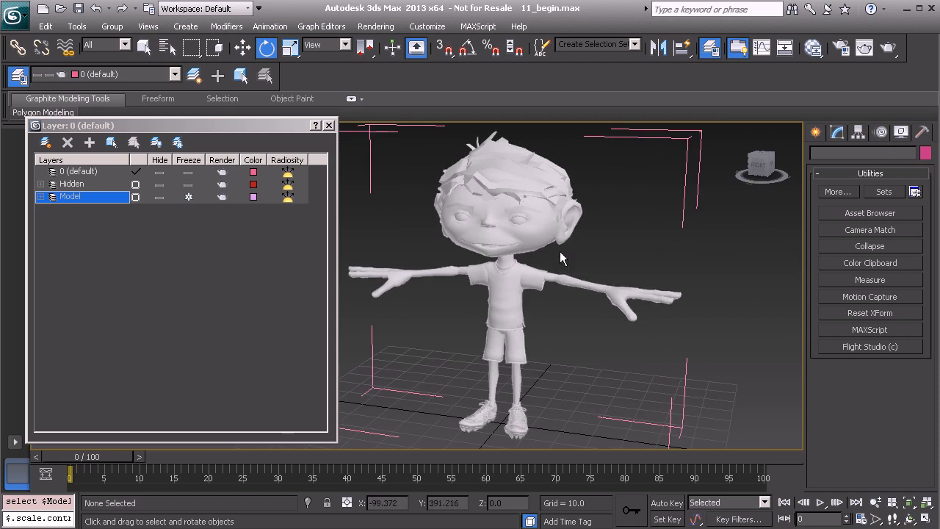
- Turn off Show Frozen in Gray in the Model layer's object properties so the frozen character displays its textures
alt+middle_drag(472, 273, 504, 262)
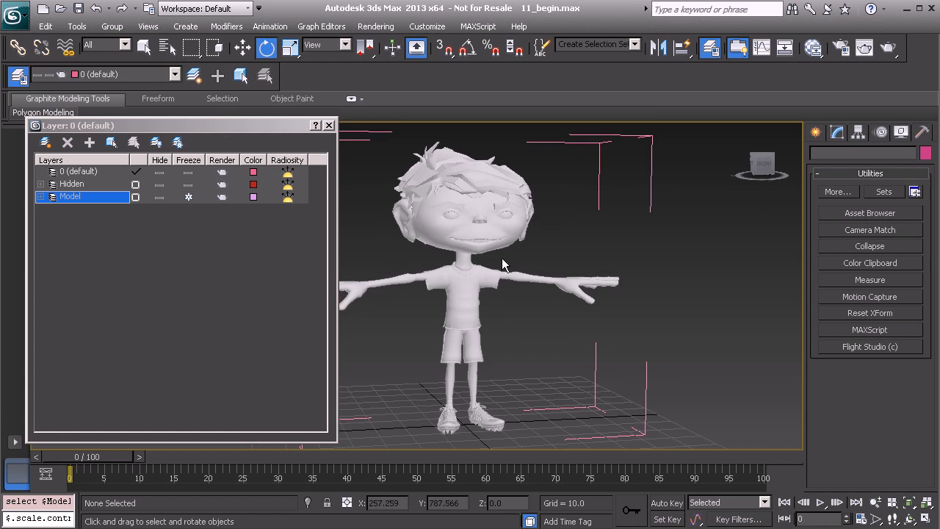
right_click(74, 198)
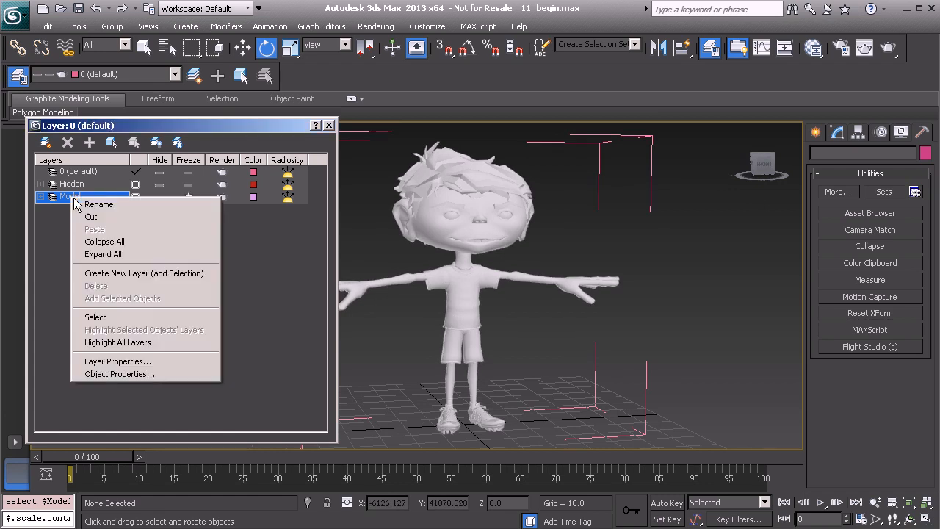
click(136, 373)
click(353, 373)
click(517, 476)
alt+middle_drag(615, 278, 511, 261)
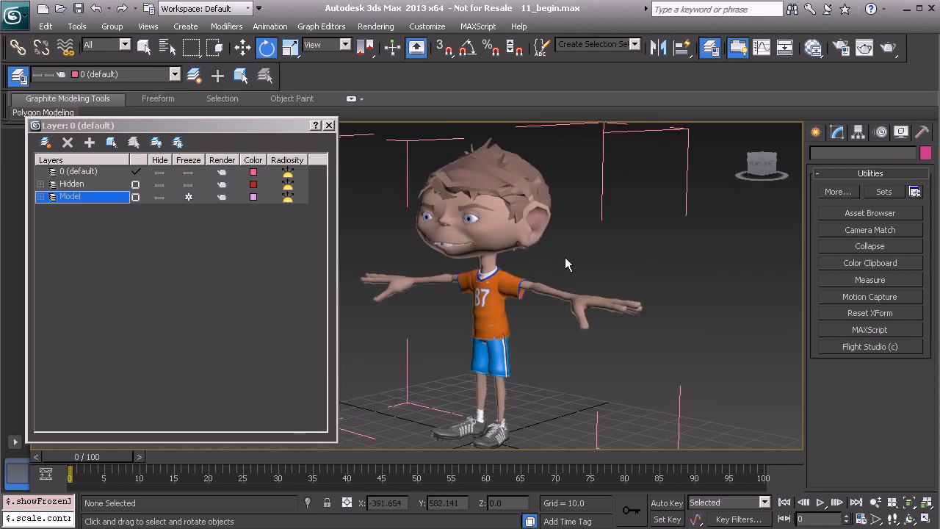
alt+middle_drag(566, 256, 565, 235)
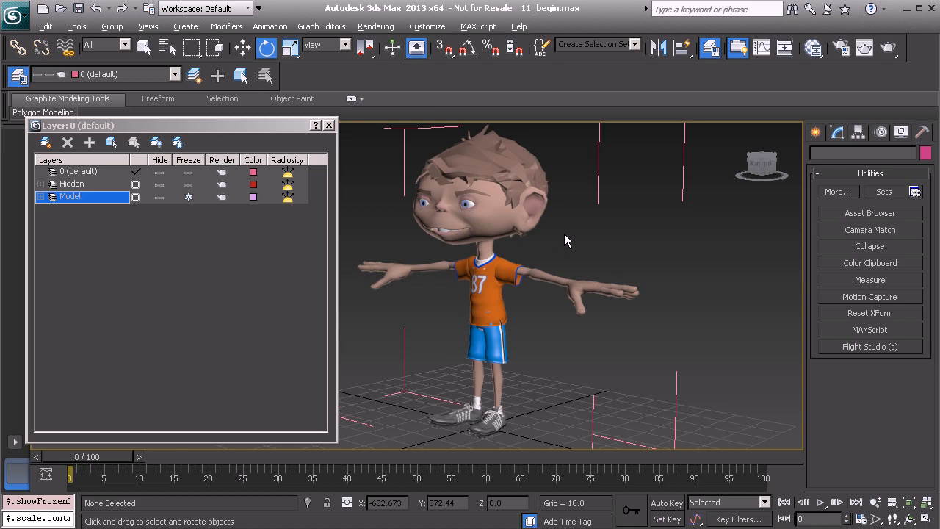
- Switch to a maximized Left wireframe view framed on the character's torso, and close the layer manager
key(alt+w)
click(391, 365)
key(alt+w)
middle_drag(414, 343, 466, 336)
scroll(440, 293, up, 5)
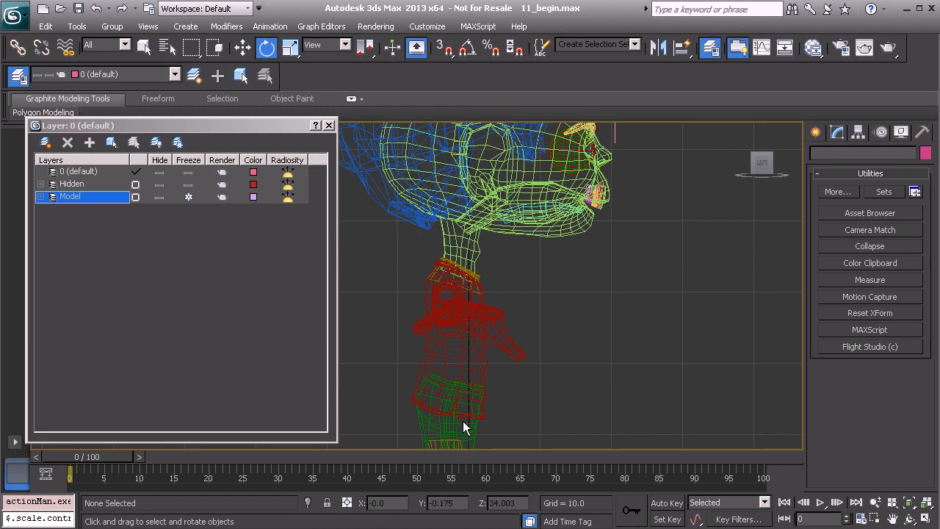
middle_drag(443, 412, 448, 369)
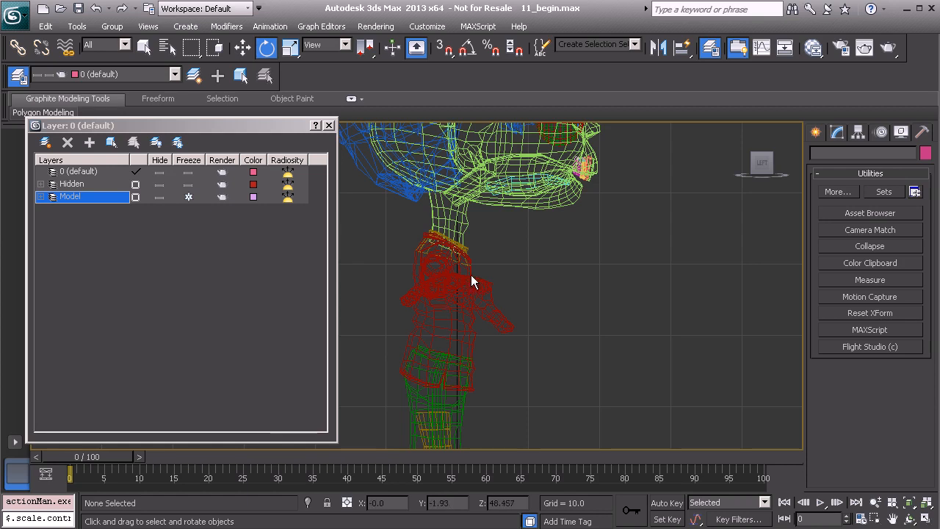
click(329, 125)
middle_drag(544, 248, 387, 249)
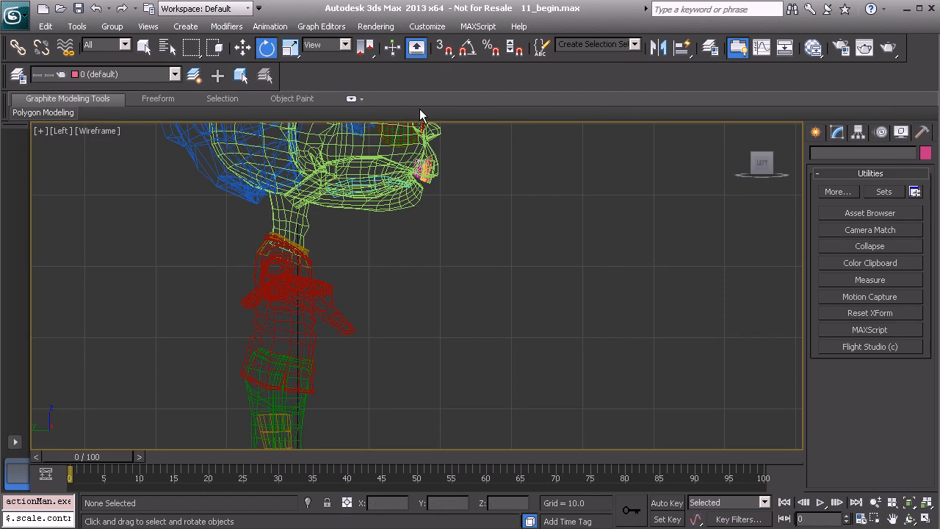
- Open the Bone Tools window
click(270, 26)
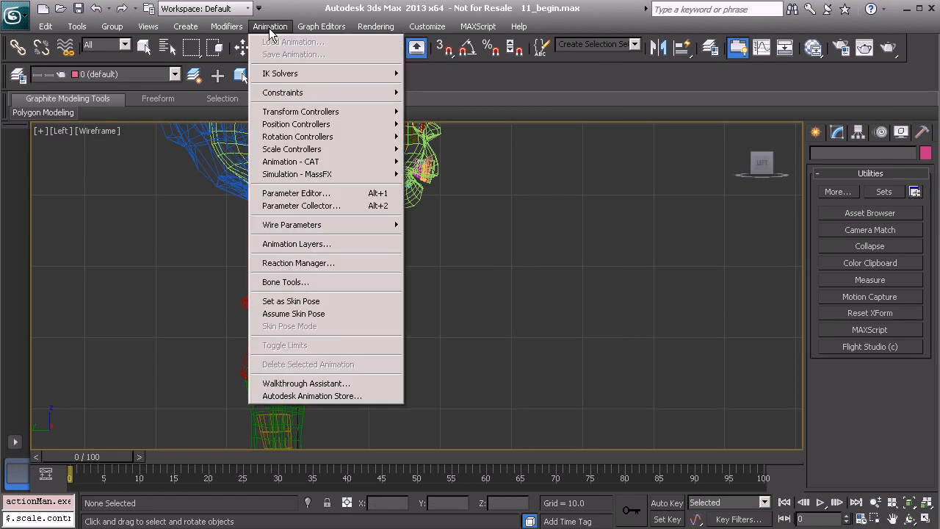
click(564, 91)
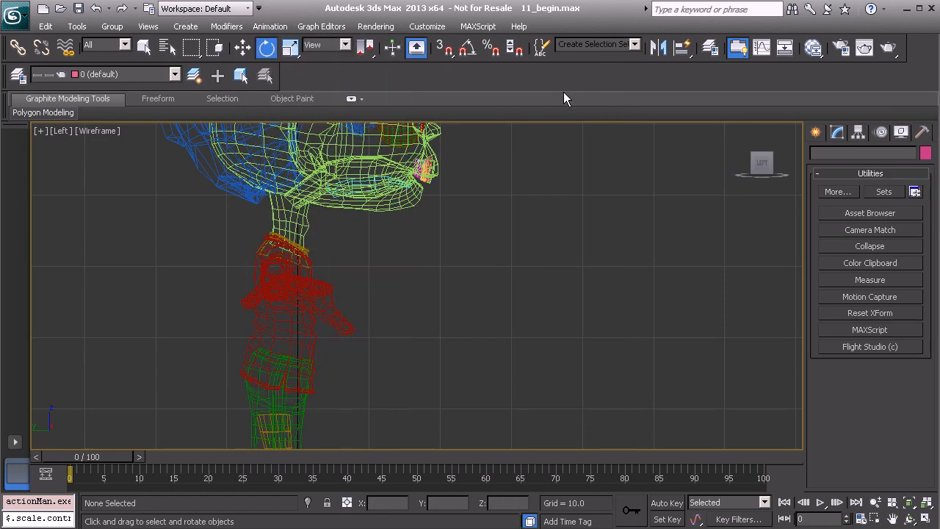
right_click(529, 211)
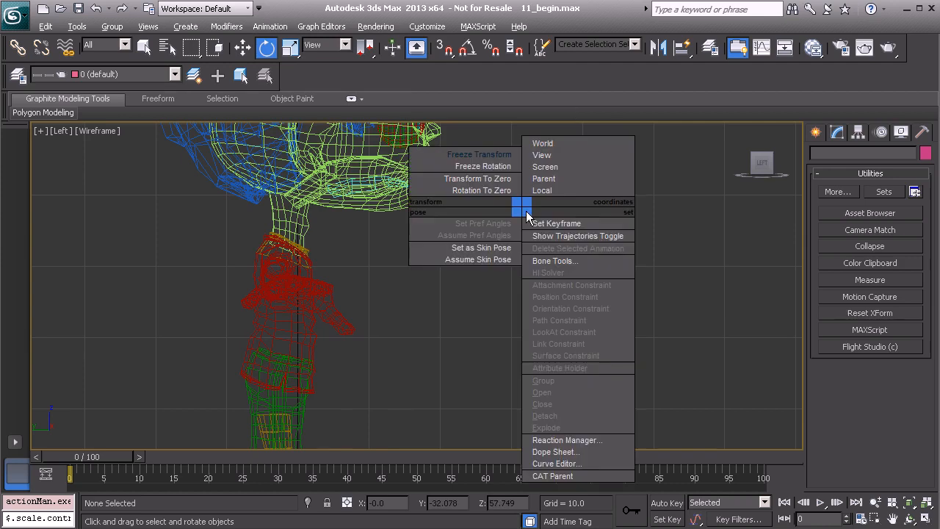
click(562, 260)
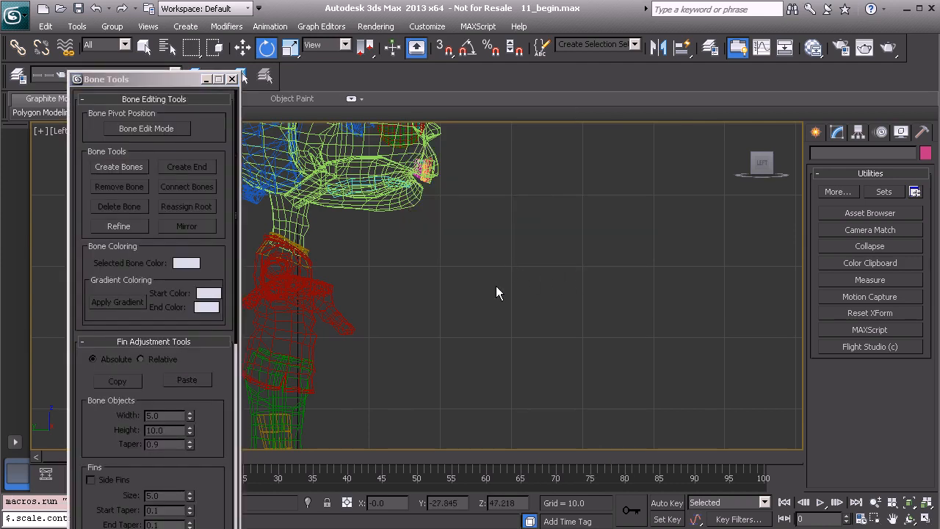
- With grid snapping on, draw a vertical bone 10 units long in front of the character and end the chain with its nub bone
middle_drag(397, 278, 336, 235)
click(118, 167)
scroll(481, 283, up, 4)
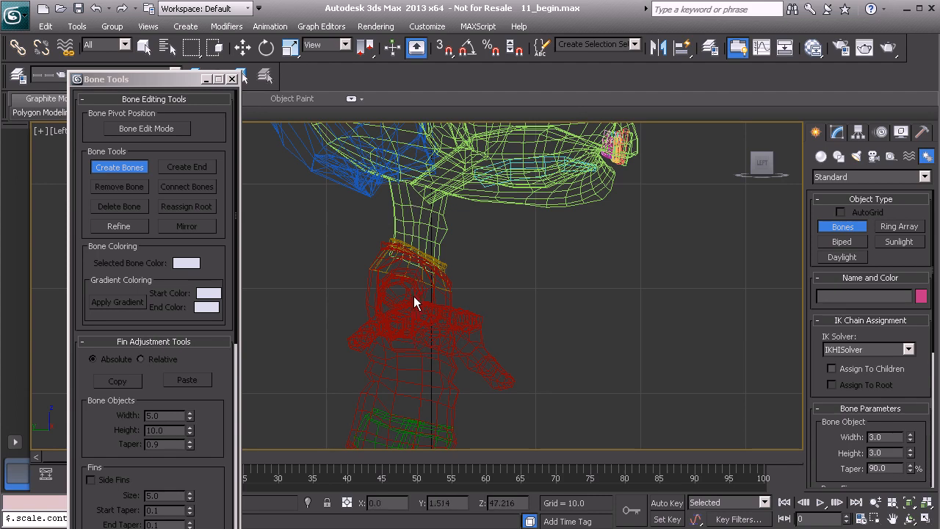
middle_drag(444, 334, 343, 343)
middle_drag(491, 323, 519, 348)
key(s)
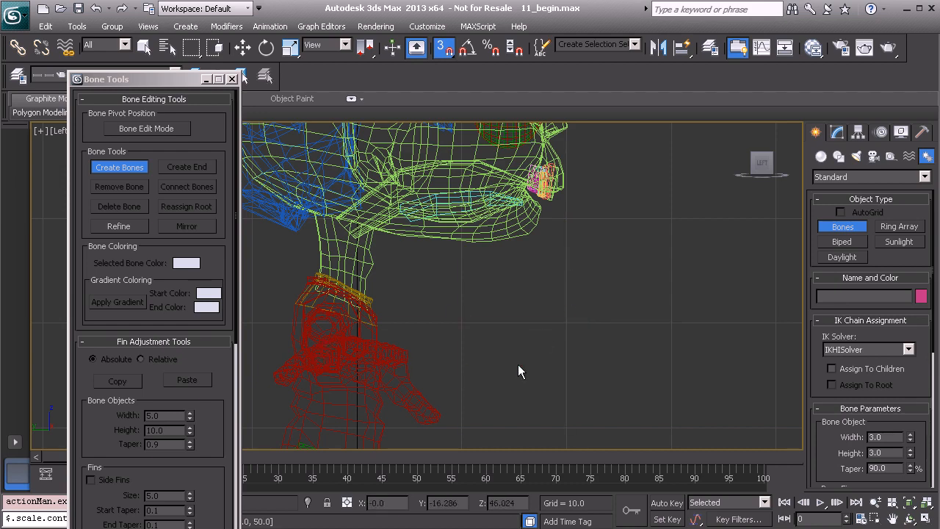
click(672, 322)
click(671, 218)
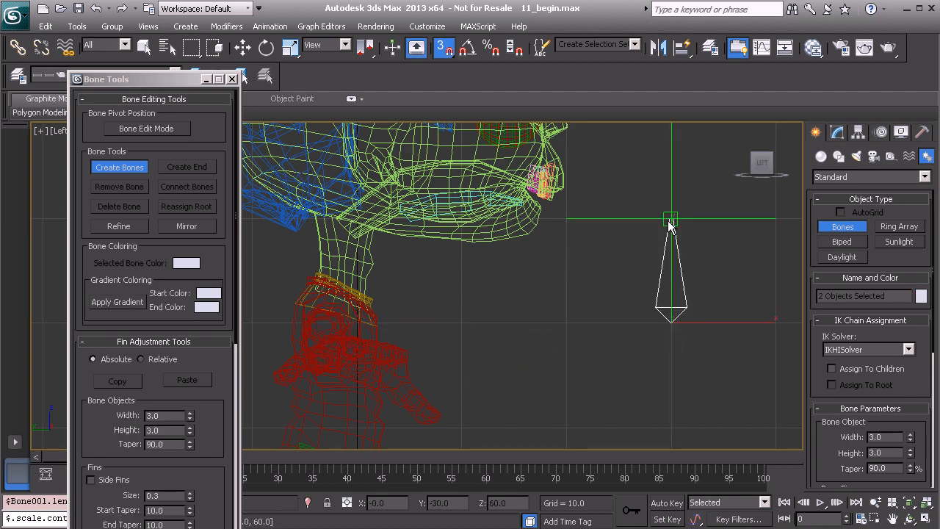
right_click(650, 163)
- Turn off snapping and move the root bone with its end bone into the upper chest, to about Y 1.567, Z 44.451
key(e)
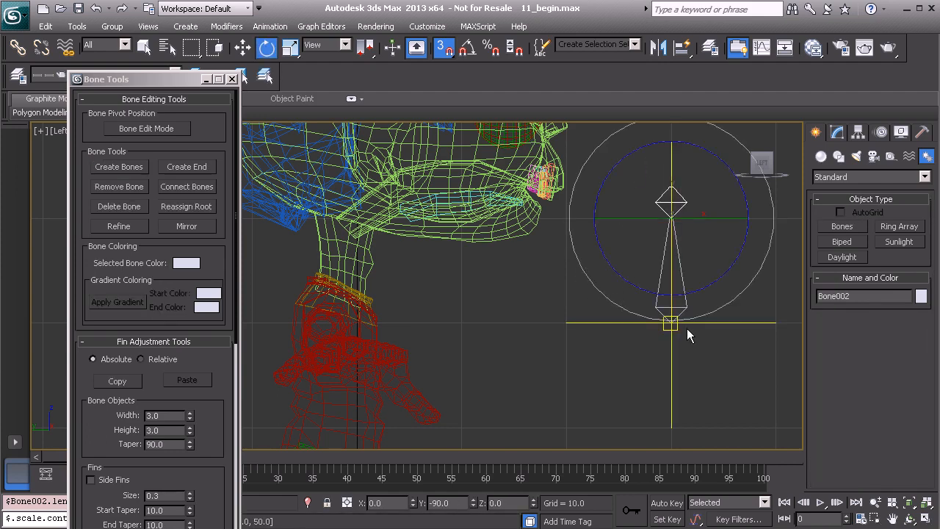
key(s)
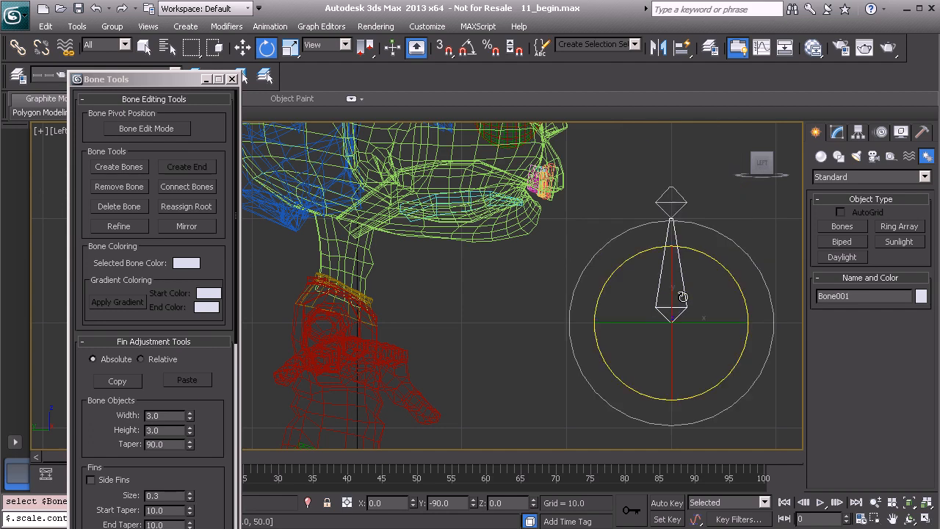
key(w)
click(681, 301)
drag(705, 293, 369, 348)
middle_drag(398, 361, 418, 355)
scroll(418, 355, up, 5)
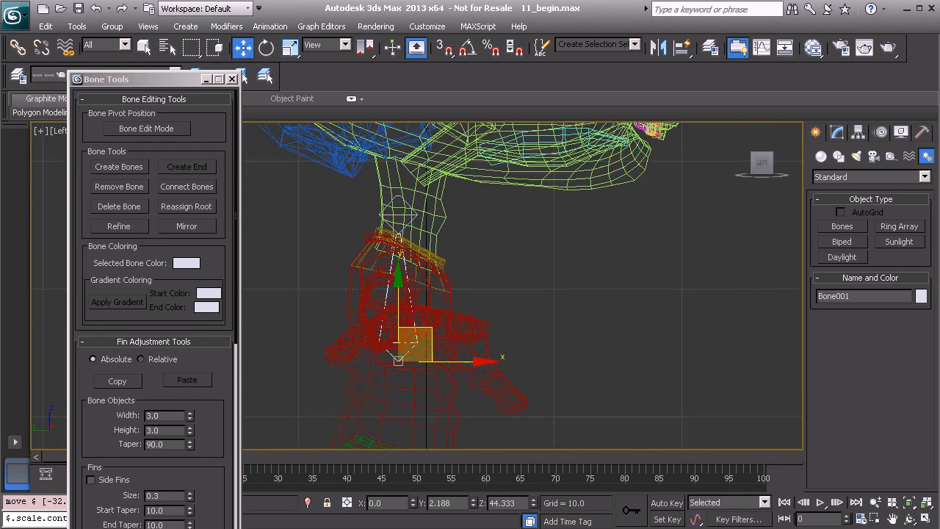
mouse_move(435, 326)
mouse_down()
mouse_move(387, 325)
mouse_move(455, 324)
mouse_move(446, 320)
mouse_up()
middle_drag(466, 258, 451, 288)
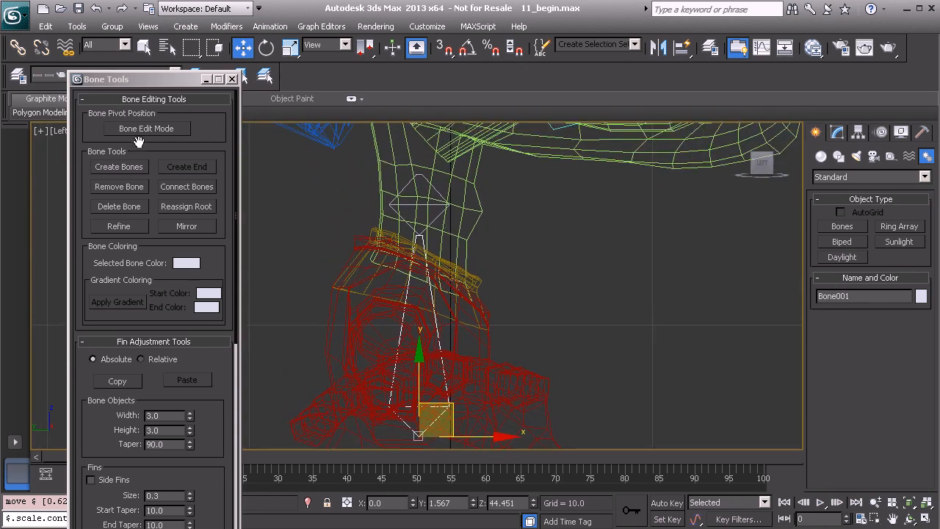
- Shorten the chest bone in Bone Edit Mode by lowering its end bone to the neck base, at about Z 52.268
click(143, 129)
click(434, 220)
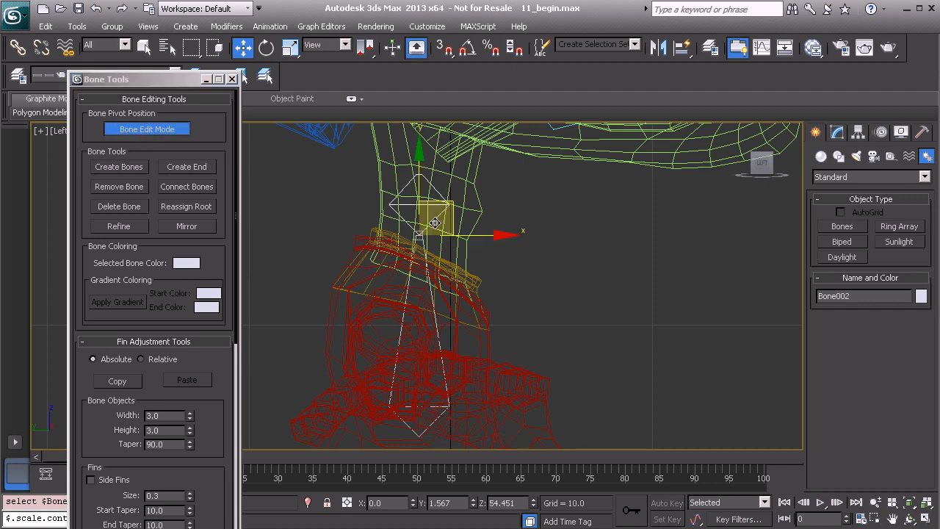
drag(419, 153, 417, 195)
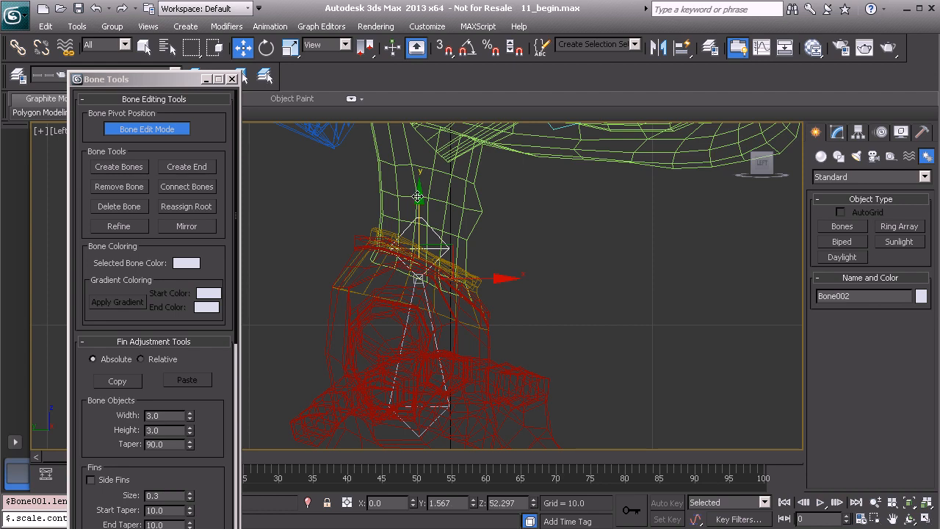
middle_drag(448, 205, 439, 275)
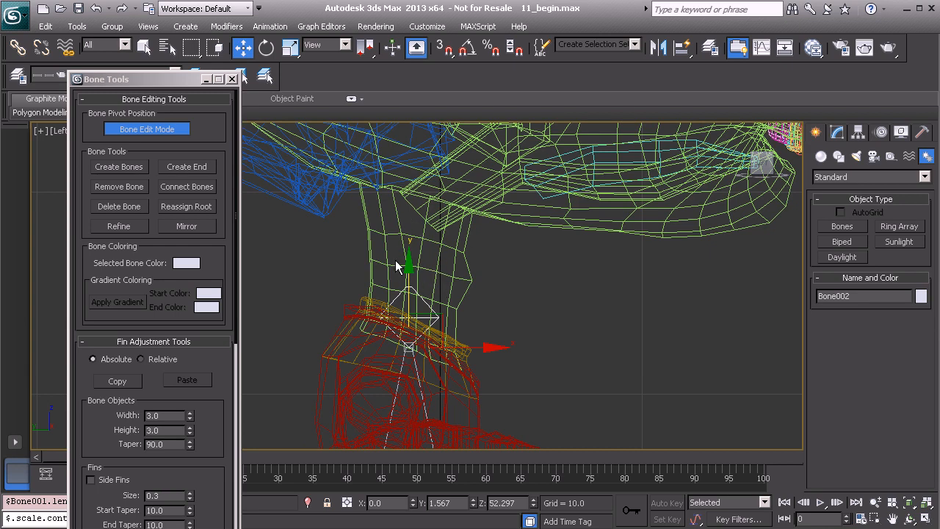
drag(410, 263, 413, 268)
middle_drag(437, 353, 471, 306)
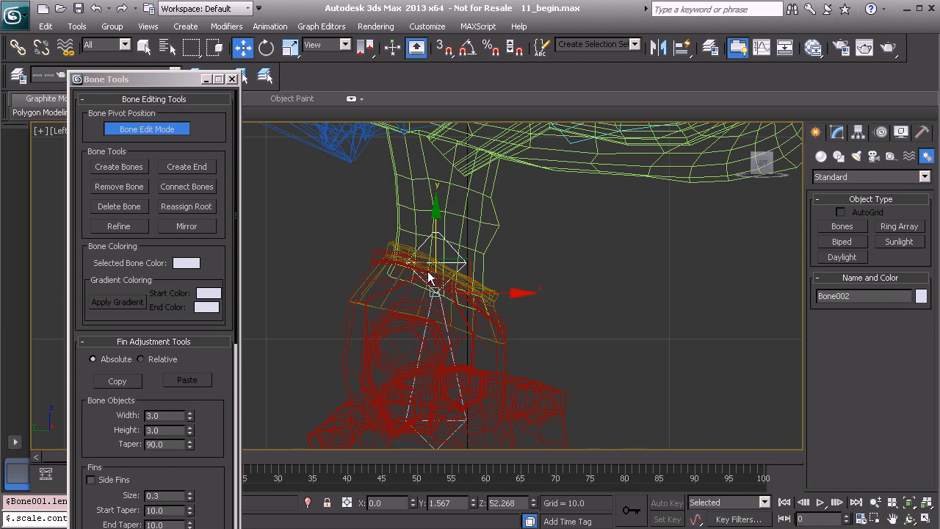
click(158, 128)
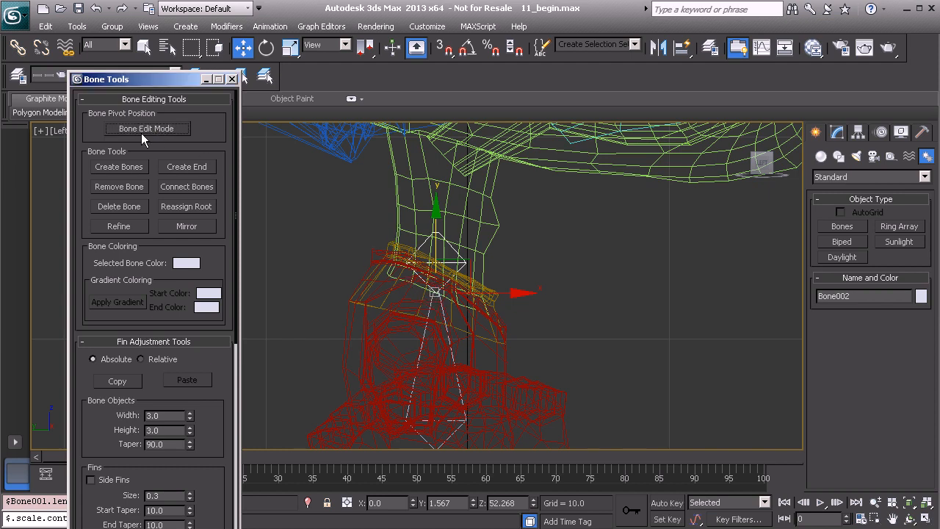
- Rename the chest bone as Bone_Chest01
middle_drag(513, 321, 511, 276)
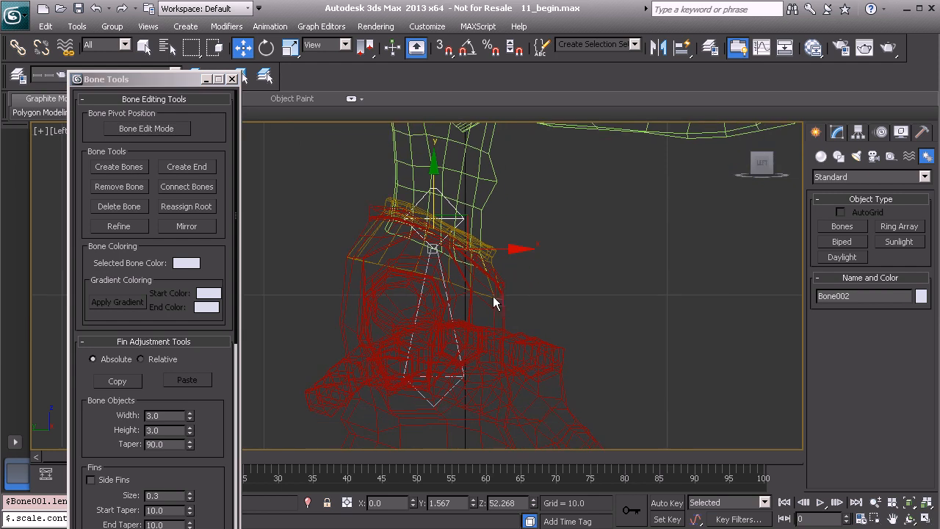
click(453, 332)
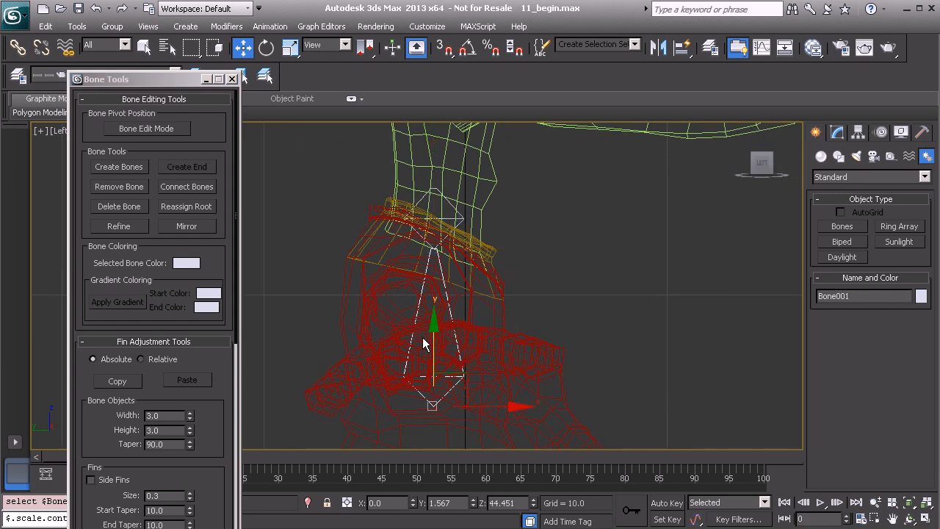
click(863, 296)
text(Bo)
key(Return)
- Rename the end bone above the chest bone as BnEnd_Chest01
click(457, 219)
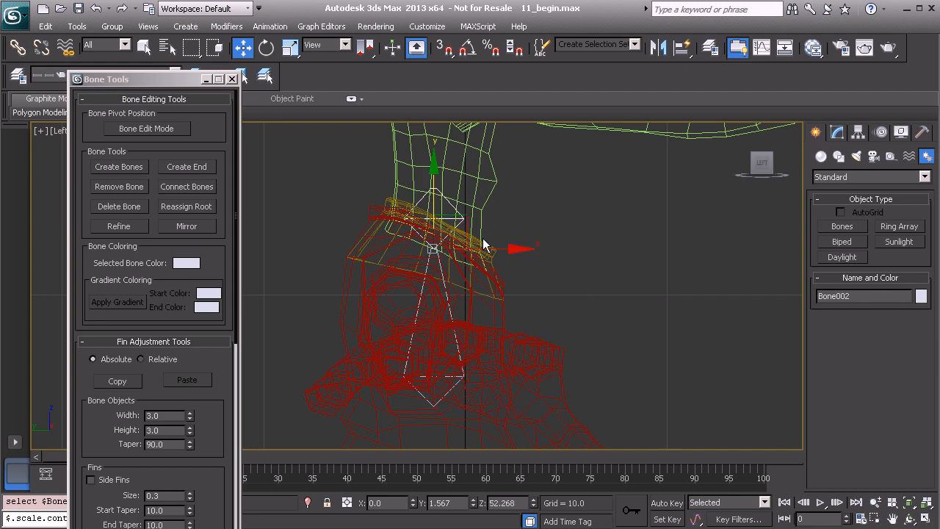
click(852, 297)
text(B)
key(Return)
- Close Bone Tools and put the end bone BnEnd_Chest01 on the Hidden layer
click(232, 78)
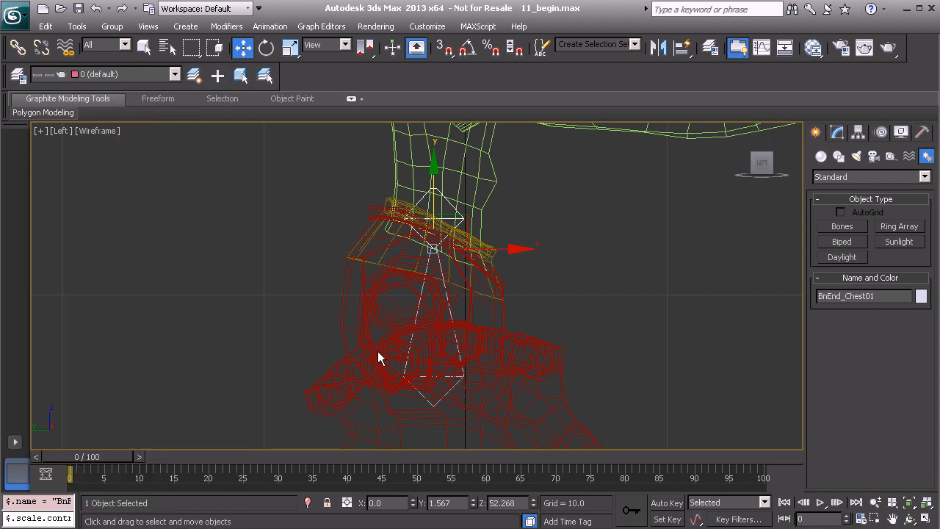
click(16, 76)
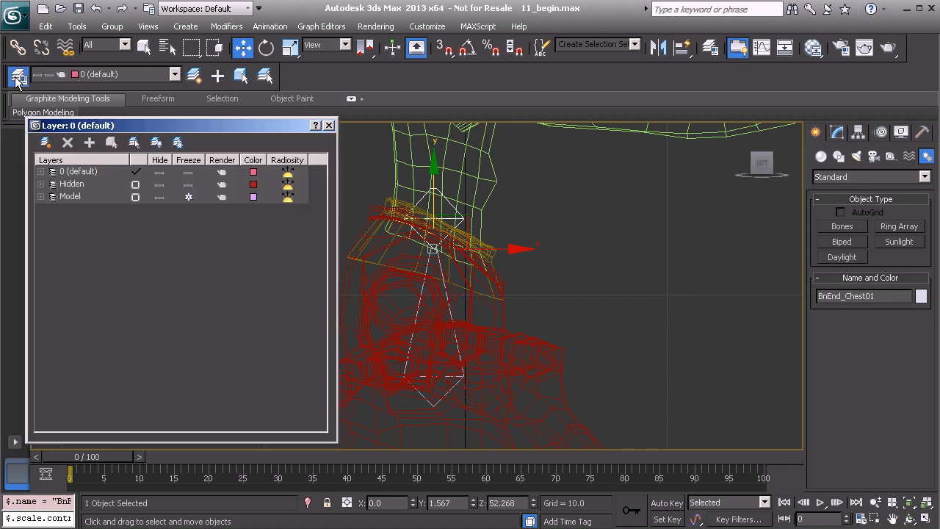
click(81, 182)
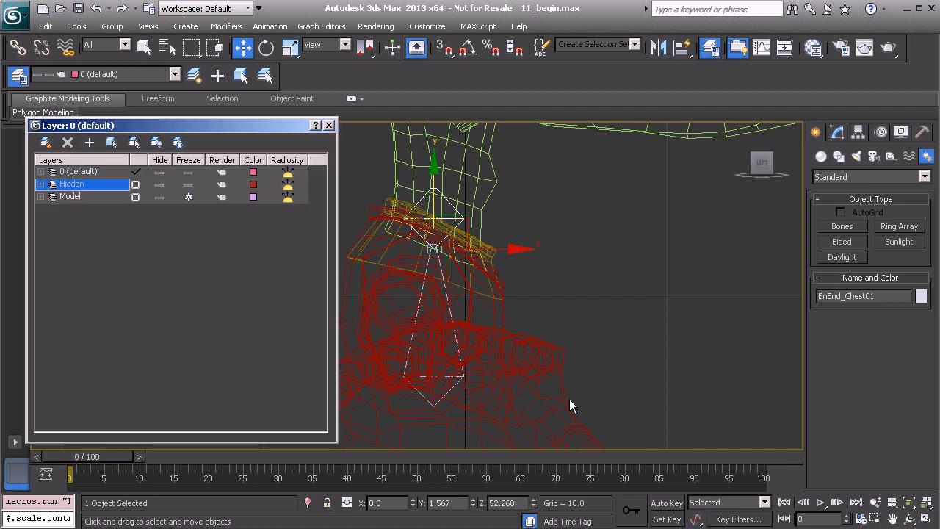
- Put Bone_Chest01 on a new layer named Bones, and make the default layer 0 current again
click(448, 313)
middle_drag(448, 358, 467, 322)
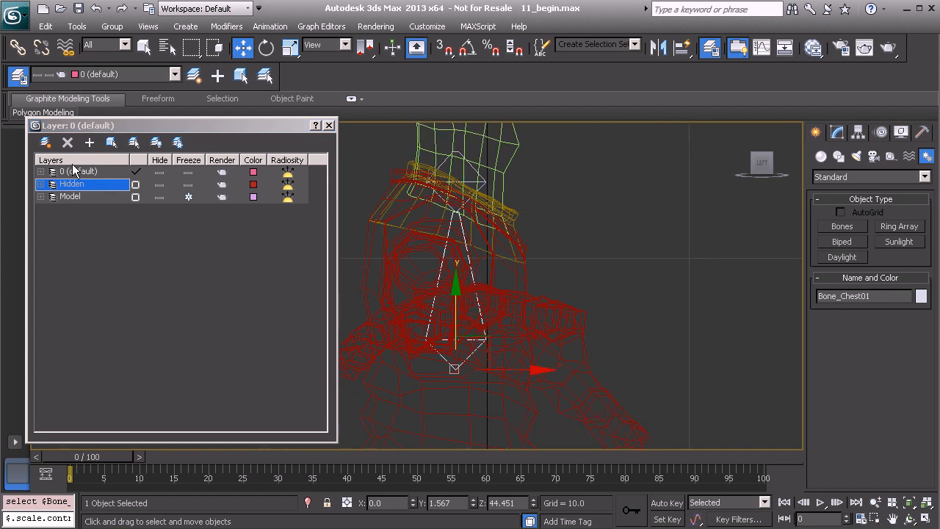
click(87, 143)
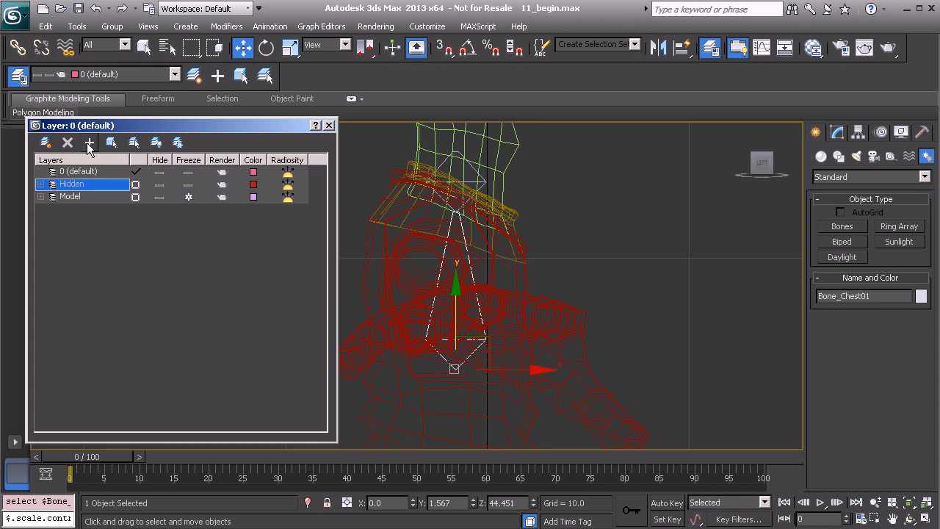
click(45, 143)
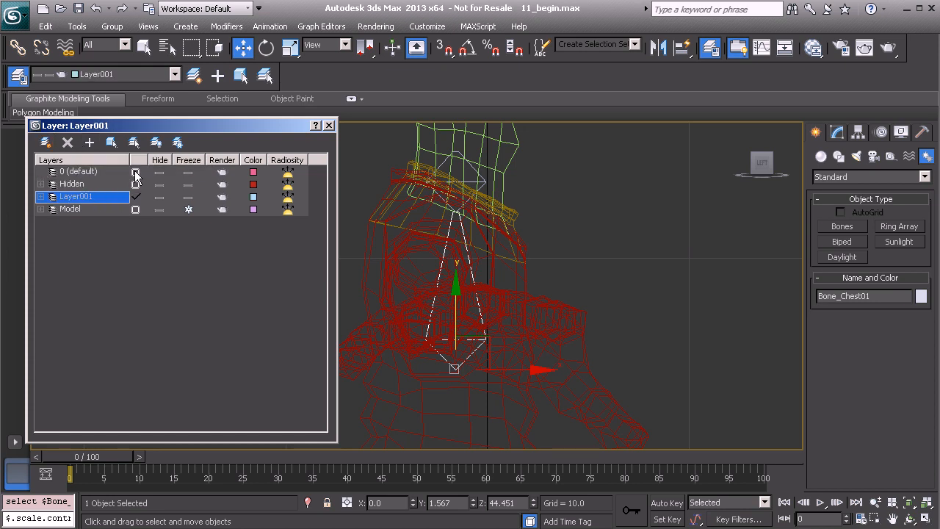
click(135, 173)
click(71, 198)
click(78, 196)
text(Bones)
key(Return)
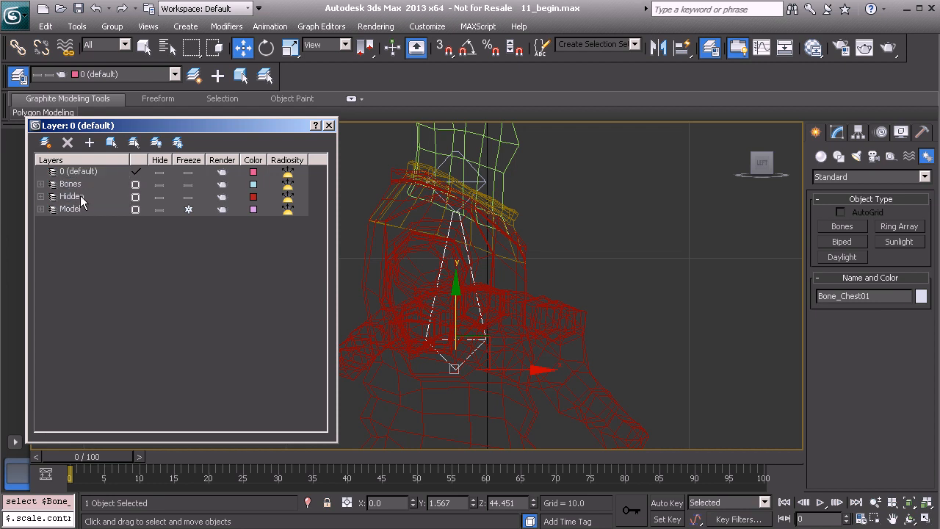
- Toggle the Bones layer's visibility to check it, hide the Hidden layer, and select Bone_Chest01
click(159, 185)
click(159, 184)
click(159, 197)
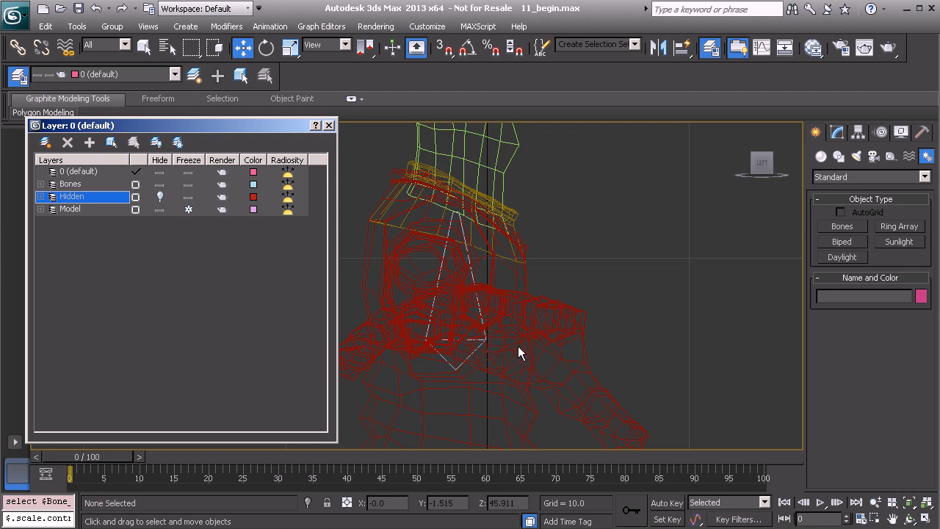
click(475, 302)
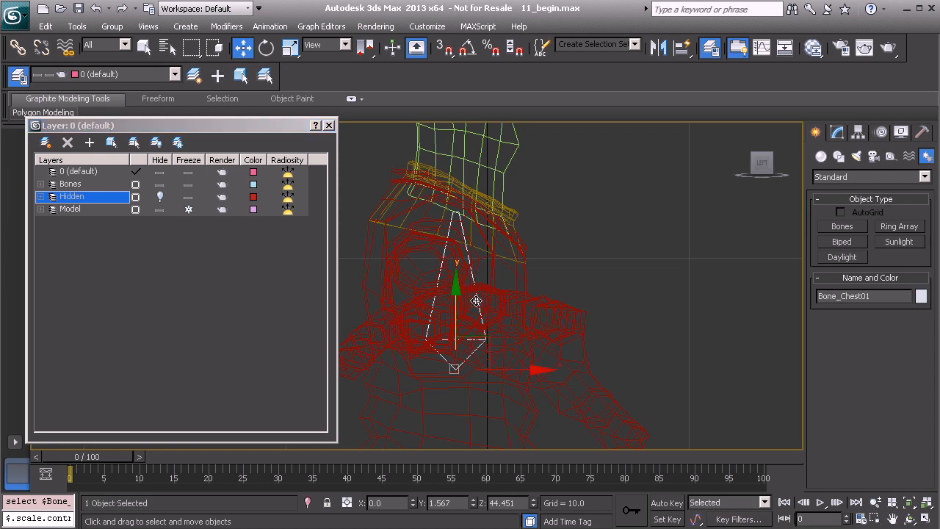
- Unhide the Hidden layer, add the chest's end bone to the selection, and freeze the transforms of both bones
click(161, 197)
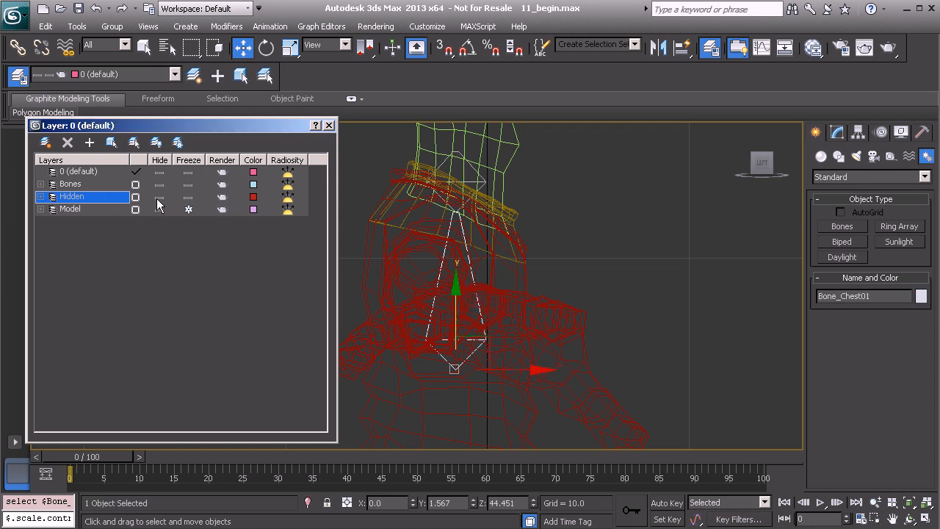
ctrl+click(480, 182)
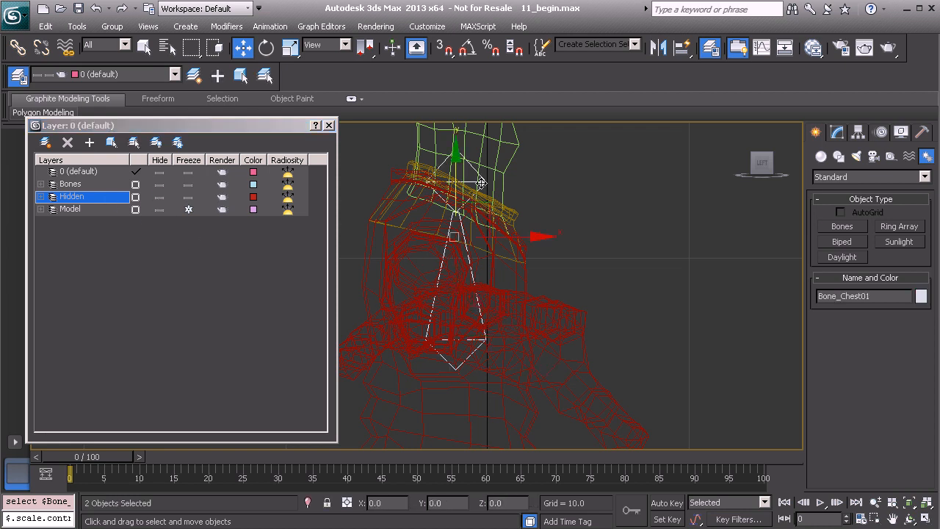
right_click(639, 275)
click(592, 217)
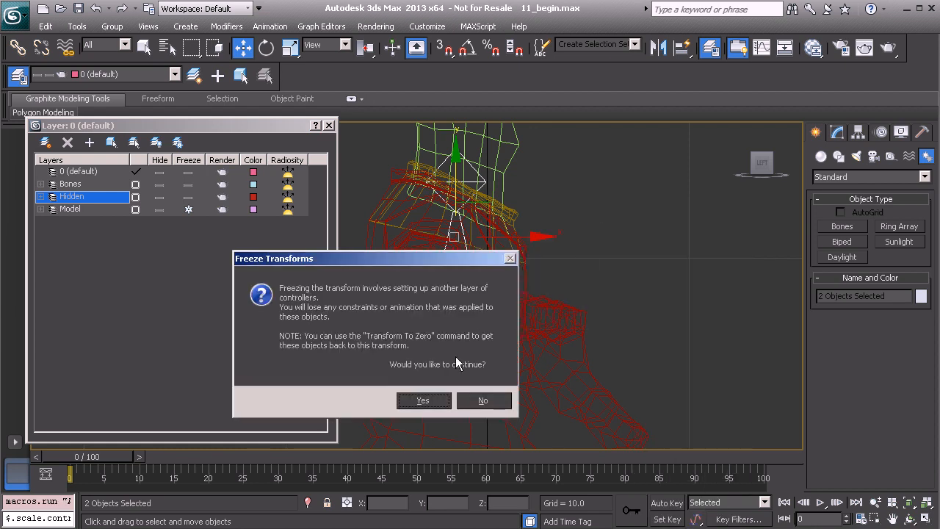
click(424, 400)
click(595, 260)
- With grid snapping on, create a bone 10 units long pointing straight down beside the character, ending with its end bone
scroll(595, 259, down, 5)
scroll(521, 319, down, 3)
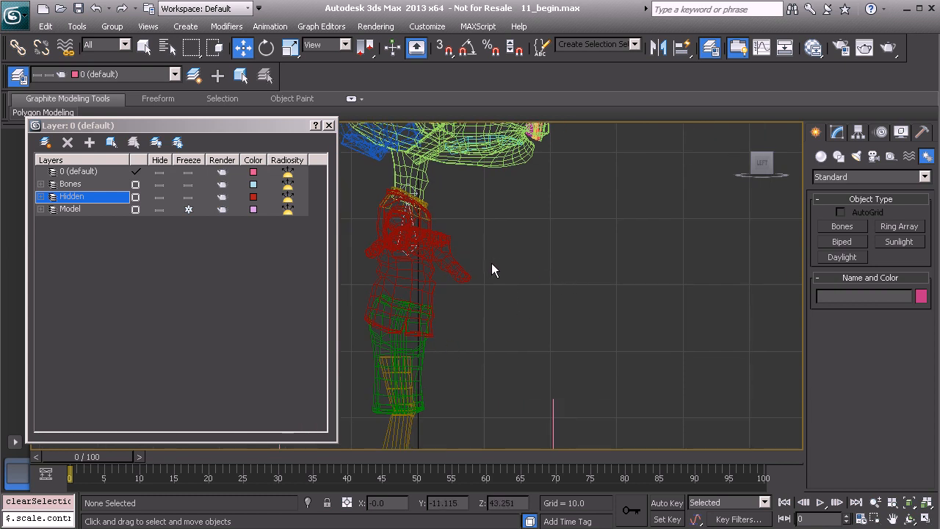
click(329, 125)
right_click(542, 222)
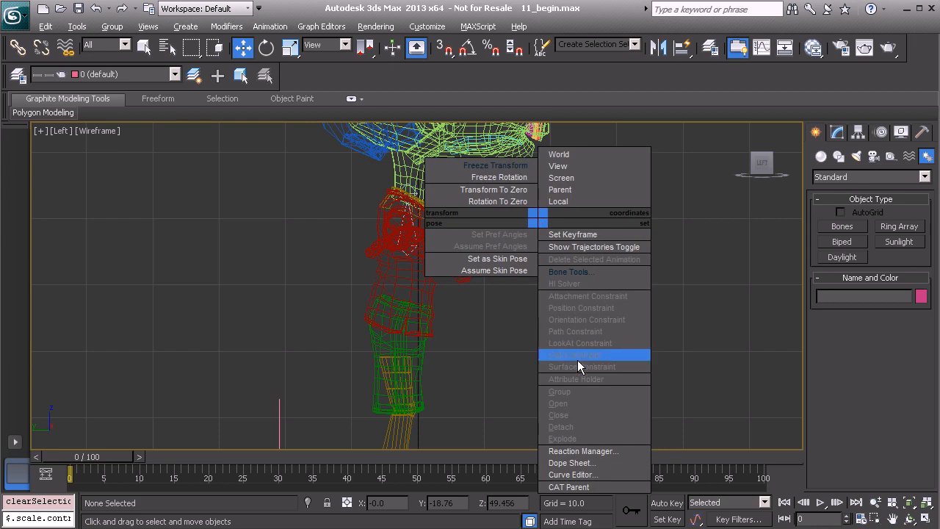
click(588, 274)
click(135, 168)
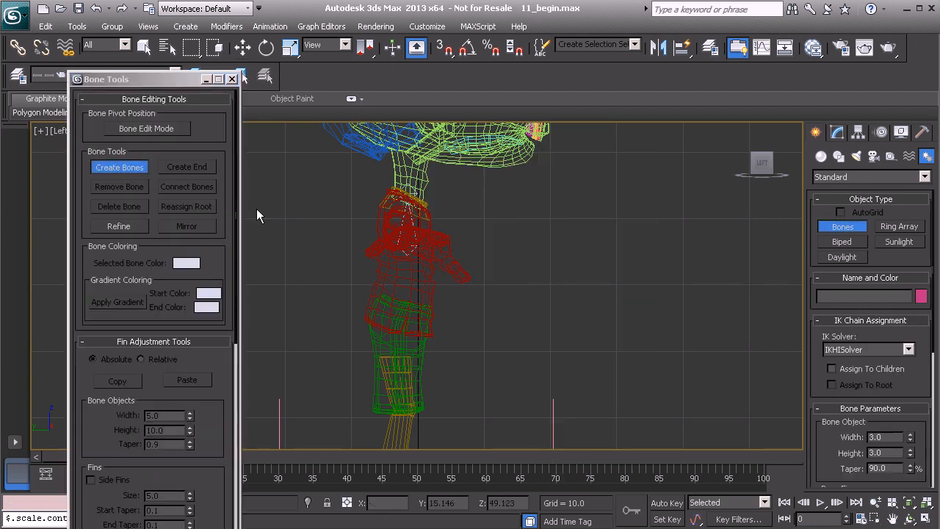
middle_drag(468, 286, 440, 302)
scroll(439, 302, up, 2)
middle_drag(542, 275, 498, 266)
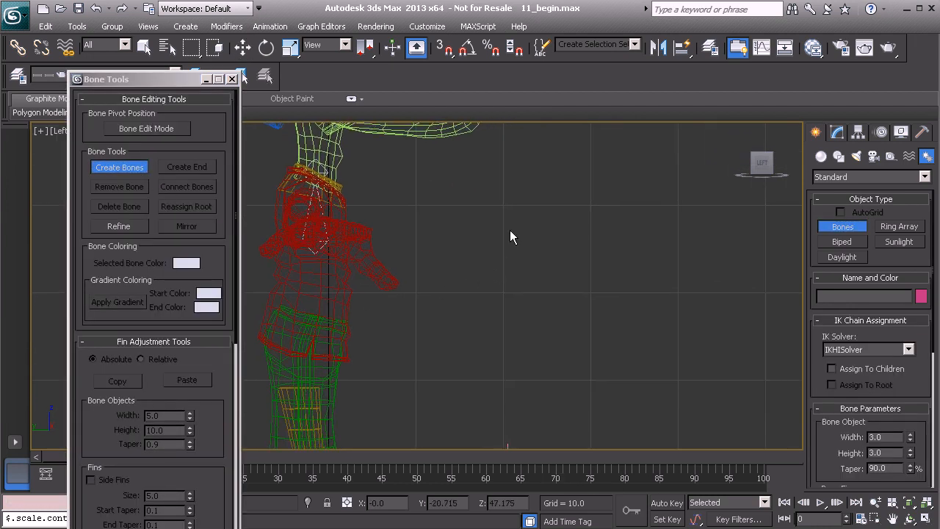
key(s)
click(504, 204)
click(503, 293)
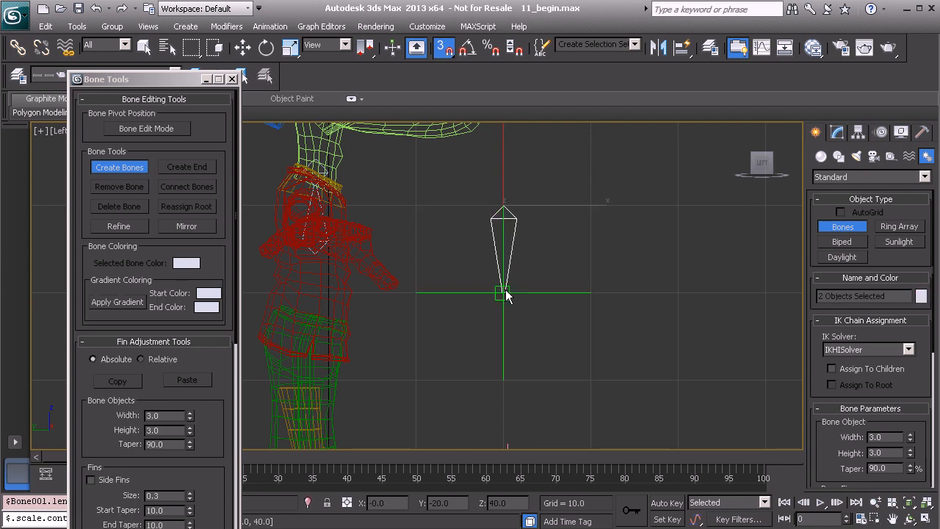
right_click(530, 343)
- Turn snapping off and move the new bone inside the body, with its base at the waist of the shorts
key(w)
middle_drag(466, 259, 488, 294)
key(s)
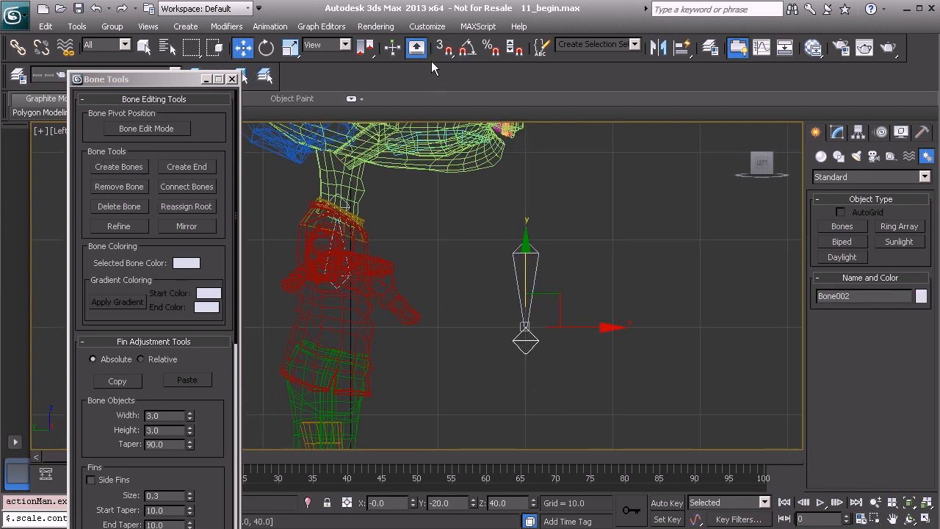
click(536, 266)
middle_drag(481, 272, 520, 270)
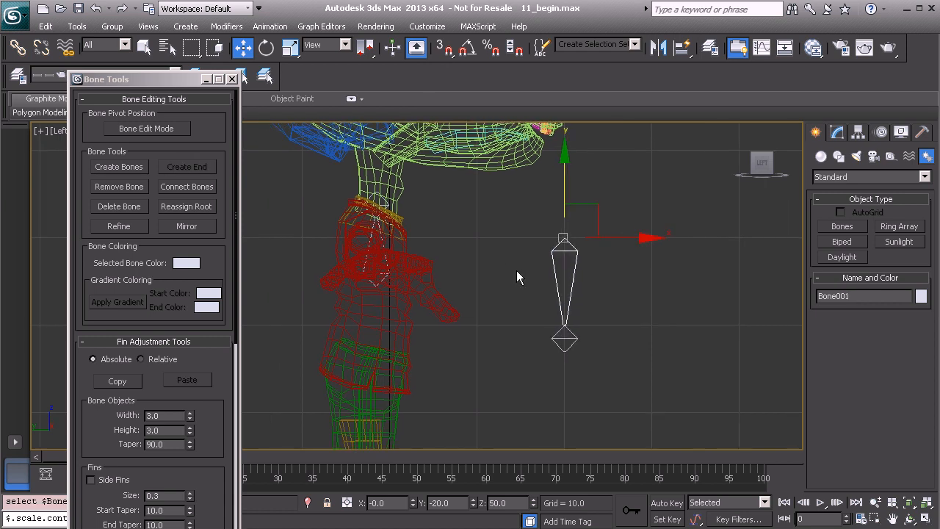
drag(598, 208, 405, 325)
middle_drag(406, 325, 418, 293)
scroll(418, 286, up, 2)
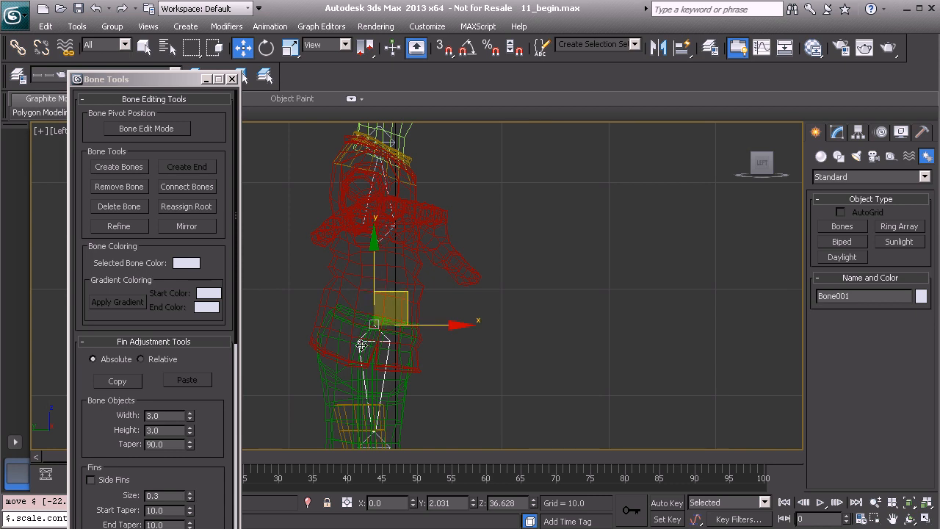
- Shift Bone_Chest01 slightly along the horizontal axis to Y about 1.84 and freeze its transform again
click(390, 228)
middle_drag(397, 241, 397, 276)
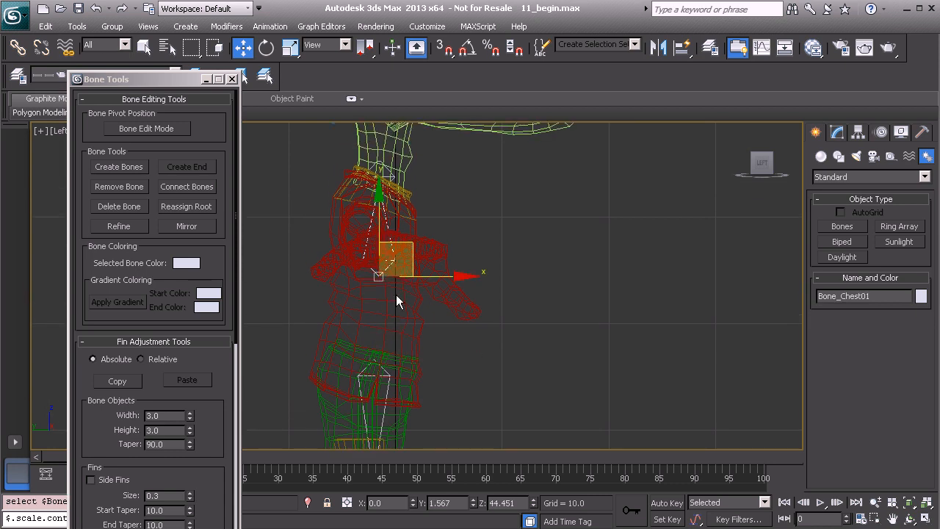
drag(463, 277, 459, 277)
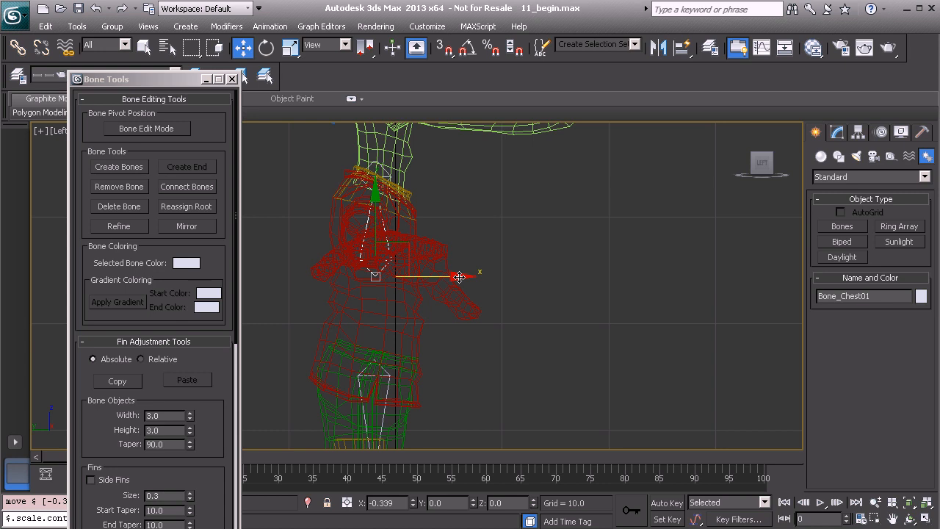
drag(459, 277, 461, 277)
right_click(557, 224)
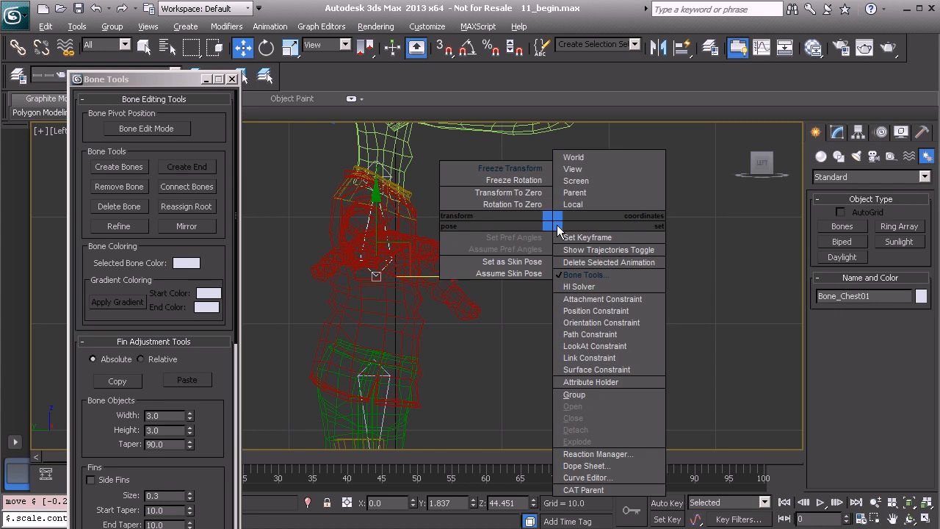
click(508, 173)
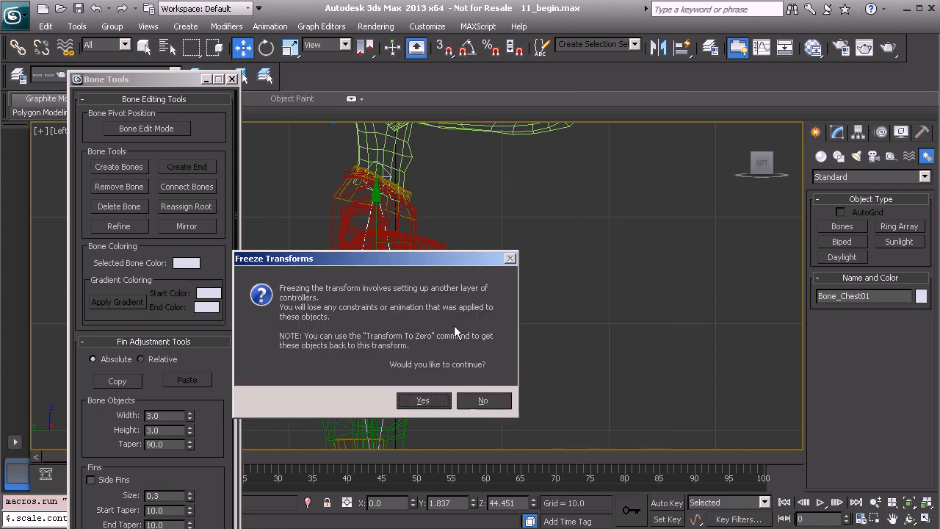
click(432, 400)
- Set snapping to Pivot instead of Grid Points and snap the new hip bone onto the pivot of Bone_Chest01
middle_drag(429, 375, 451, 320)
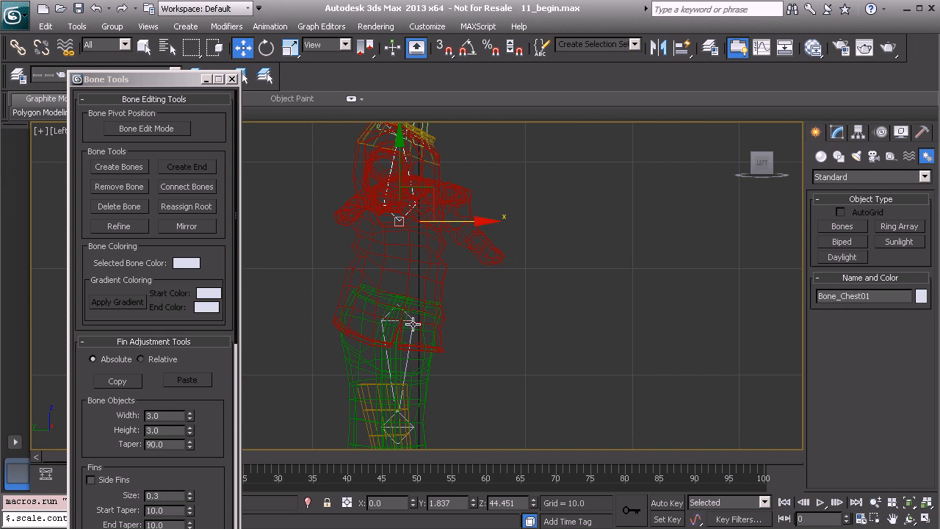
right_click(445, 50)
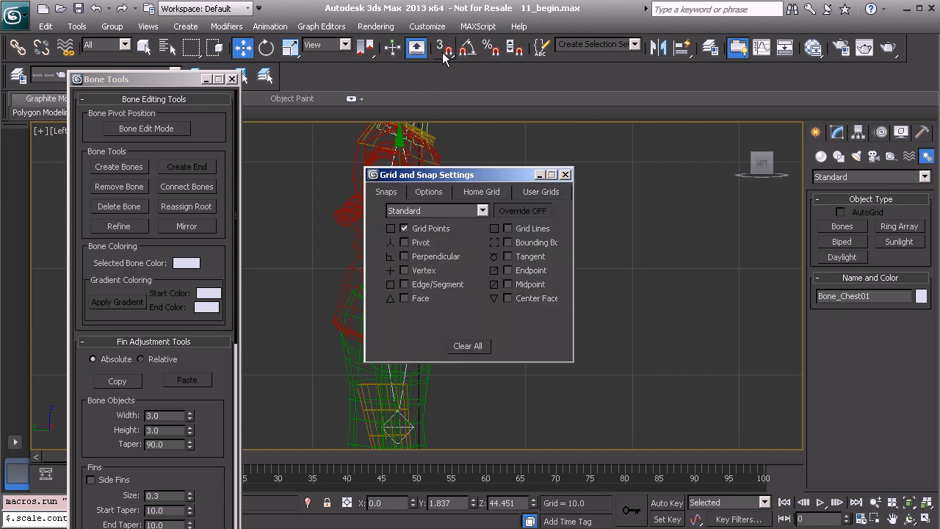
click(417, 228)
click(565, 175)
click(403, 321)
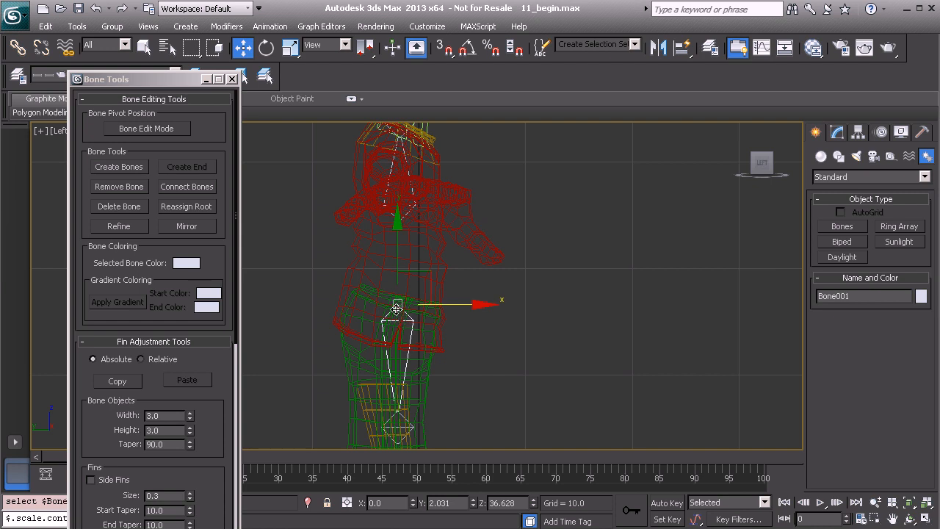
key(s)
drag(396, 307, 403, 222)
middle_drag(422, 279, 429, 338)
scroll(422, 372, up, 3)
scroll(400, 292, up, 1)
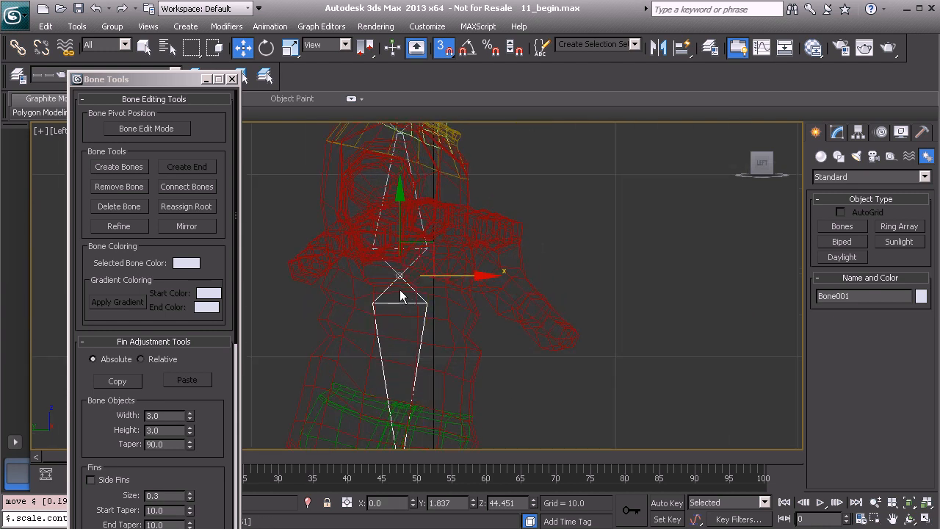
- Ensure Move in Screen Space is enabled in the gizmo preferences, and snap the displaced hip bone back onto Bone_Chest01's pivot
drag(400, 276, 396, 321)
scroll(395, 342, up, 3)
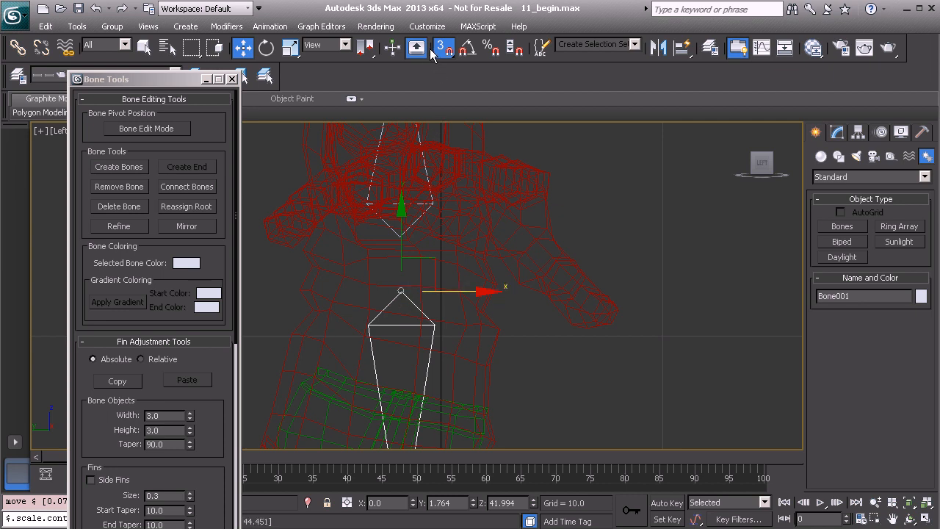
click(428, 28)
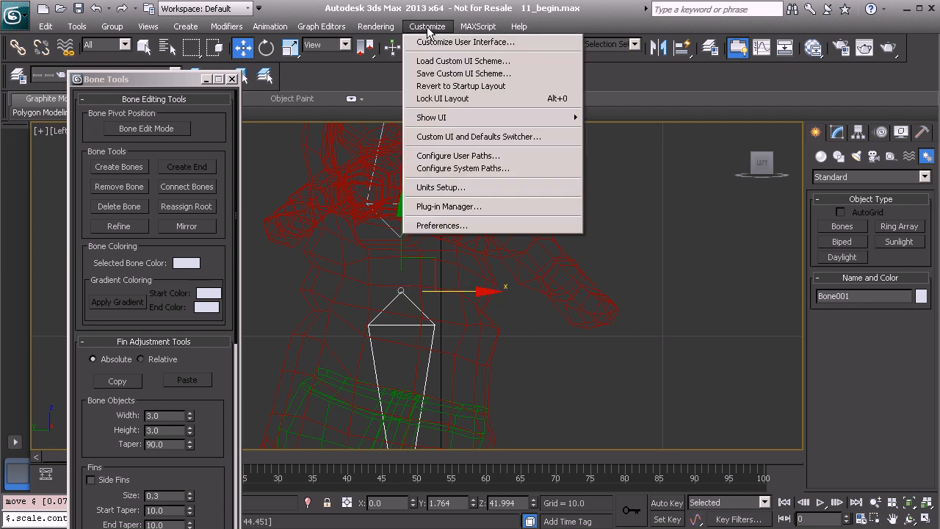
click(443, 227)
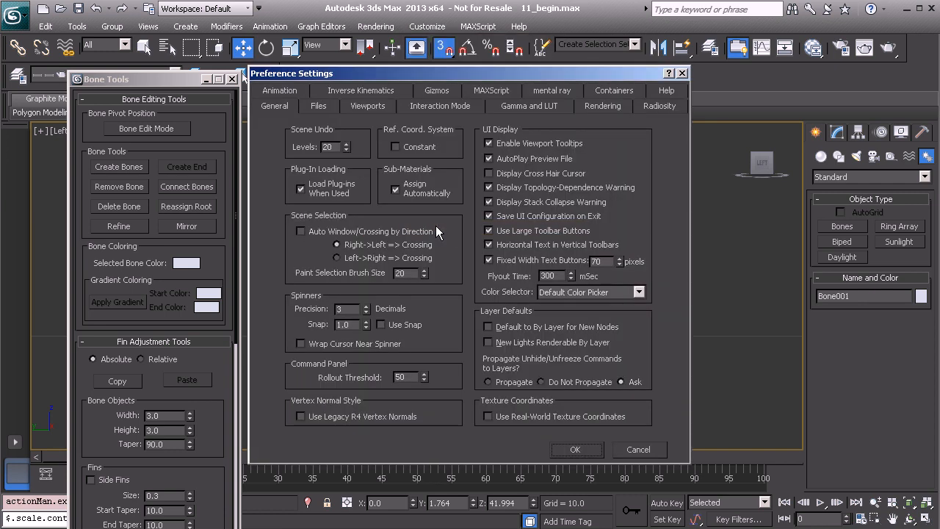
click(438, 91)
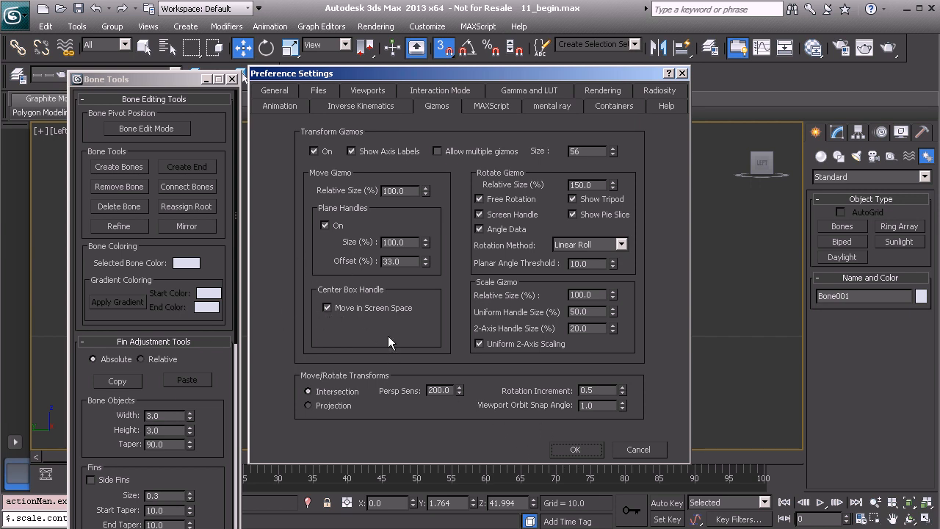
click(577, 450)
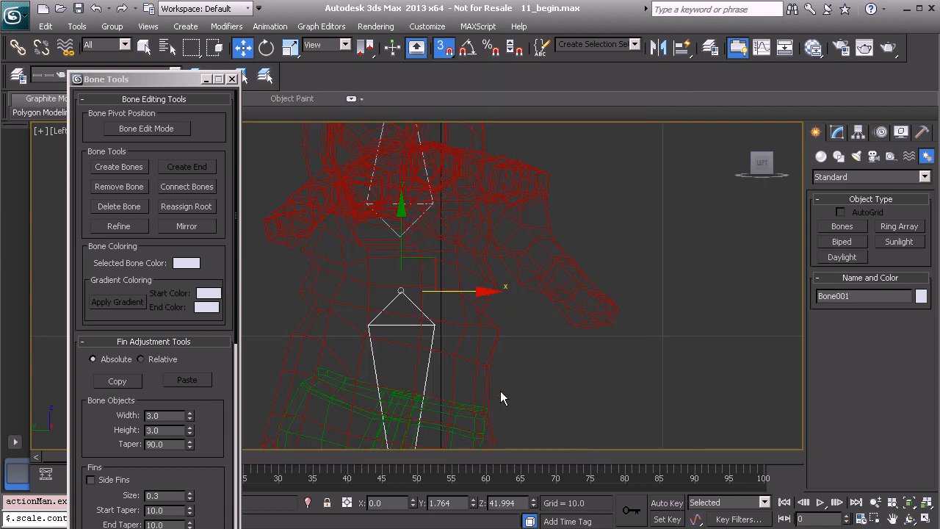
drag(399, 292, 401, 239)
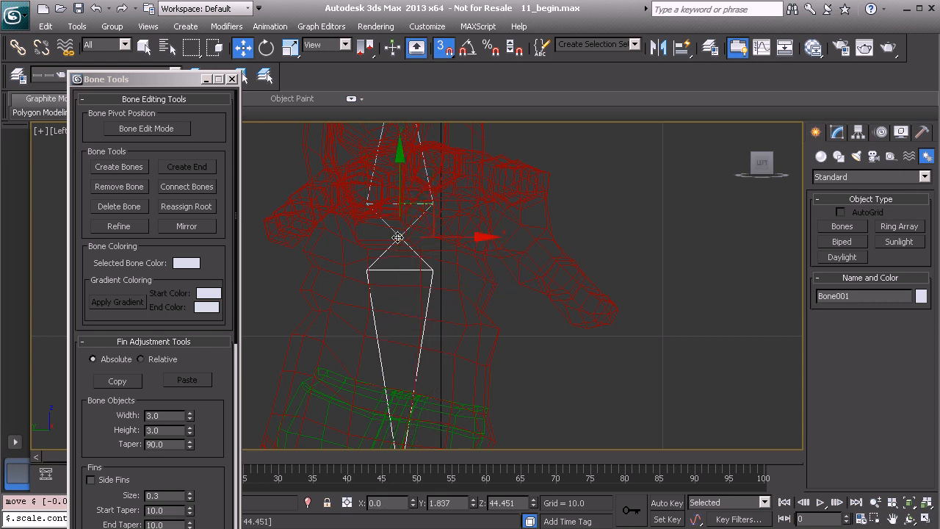
scroll(401, 239, down, 2)
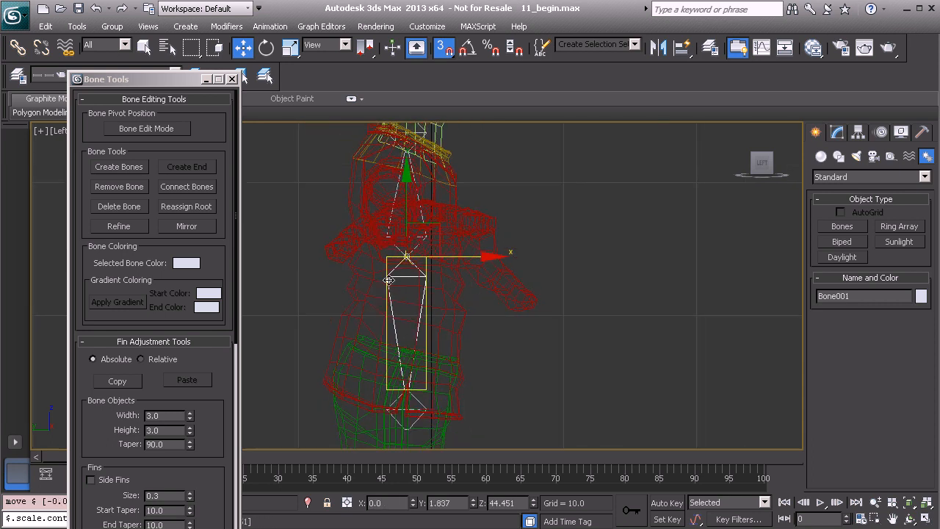
- Turn snapping off and move the hip bone straight down to the waist, at Z about 36.9
key(s)
middle_drag(418, 267, 426, 248)
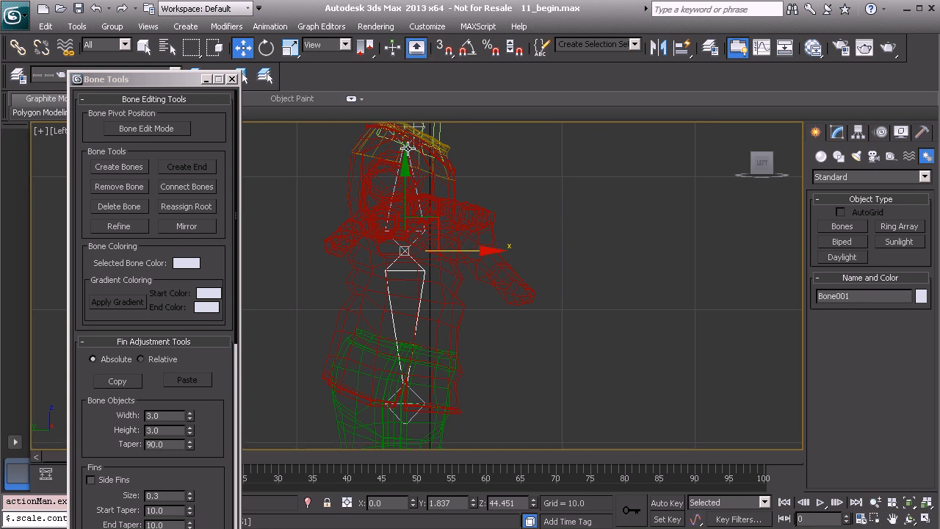
drag(405, 161, 398, 263)
middle_drag(431, 335, 445, 245)
- In Bone Edit Mode, shorten the hip bone by raising its end bone to Z about 30
click(147, 129)
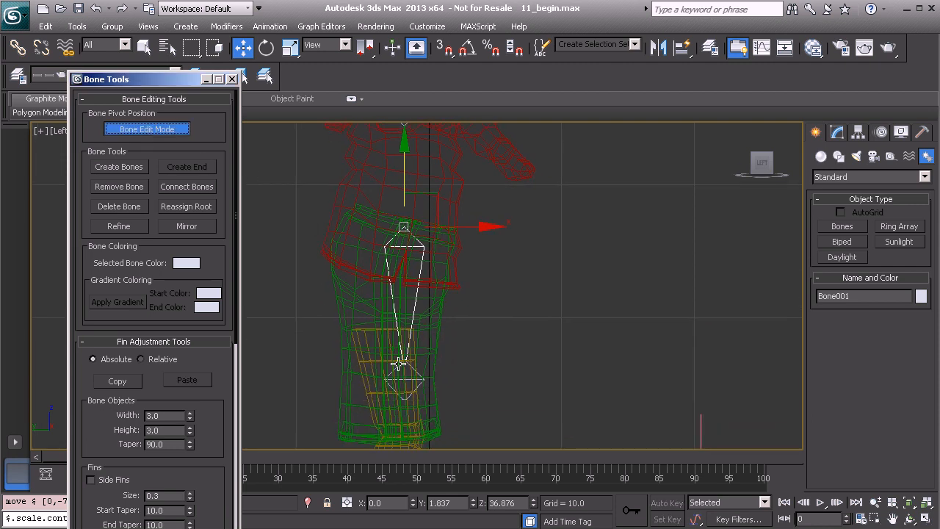
click(418, 381)
drag(406, 276, 405, 236)
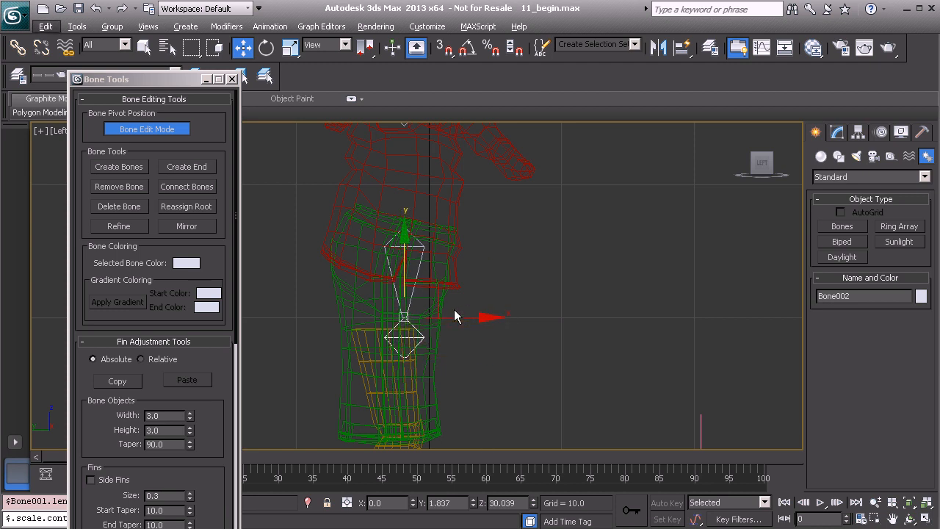
- Inspect the hip bone in a wireframe perspective view and raise its end bone slightly to Z about 30.4
key(alt+w)
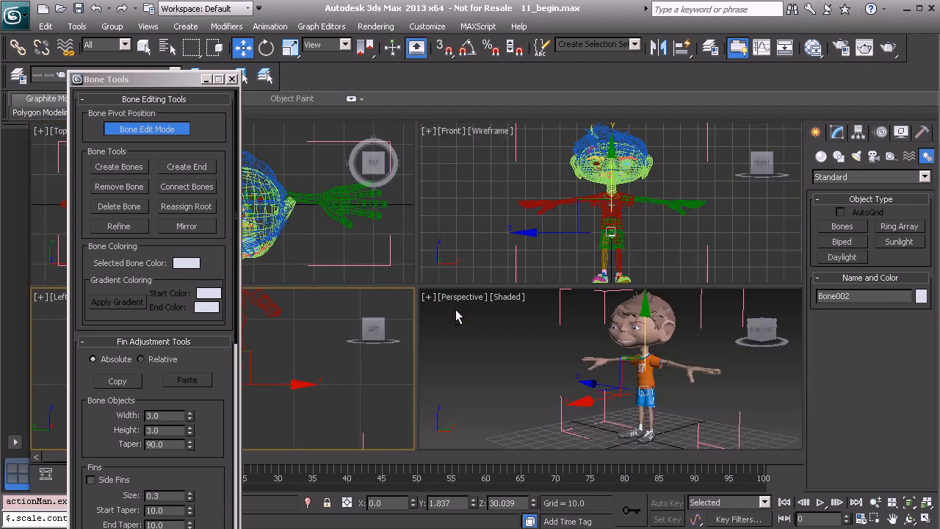
key(alt+w)
middle_drag(450, 328, 482, 315)
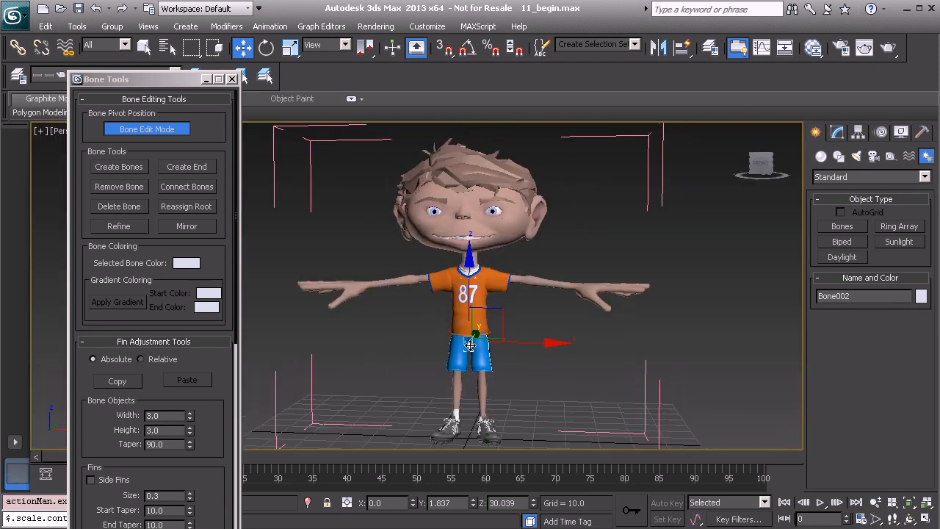
scroll(482, 312, up, 2)
key(F3)
scroll(492, 324, up, 4)
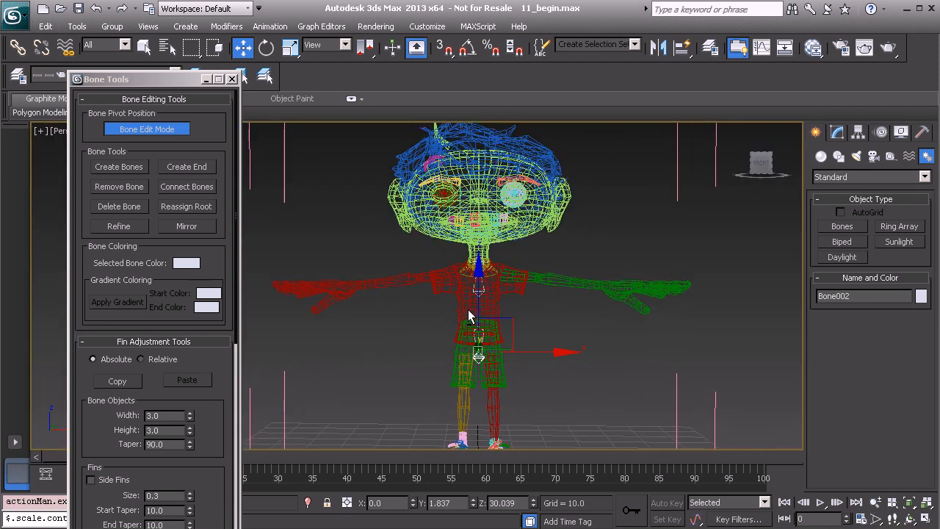
middle_drag(572, 418, 470, 304)
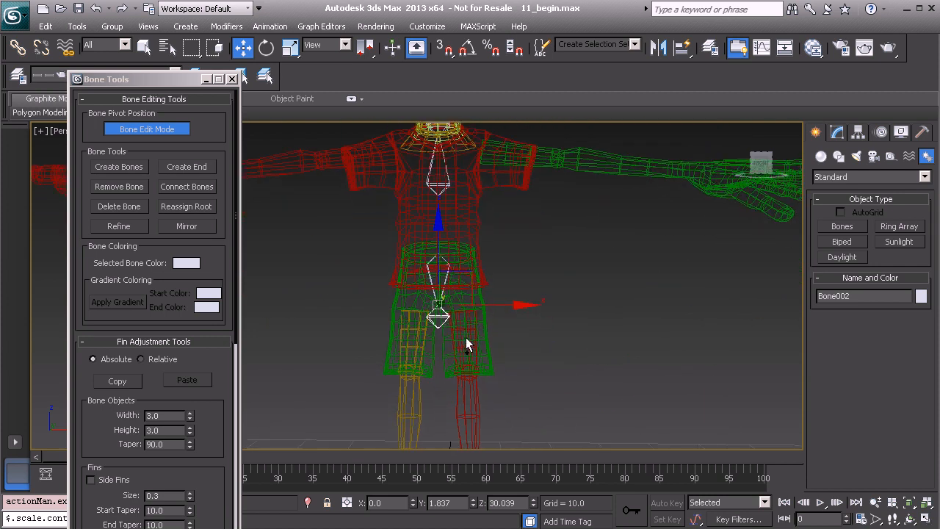
scroll(466, 346, up, 4)
drag(463, 239, 466, 232)
alt+middle_drag(510, 262, 536, 330)
scroll(530, 312, down, 4)
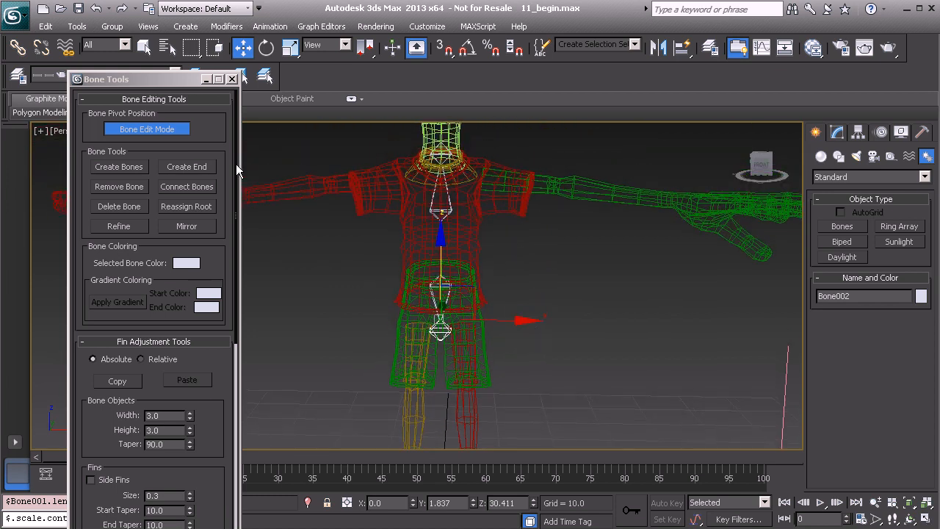
- Leave Bone Edit Mode, rename the hip bone Bone_Pelvis01 and copy that name
click(169, 130)
alt+middle_drag(463, 315, 515, 354)
click(454, 281)
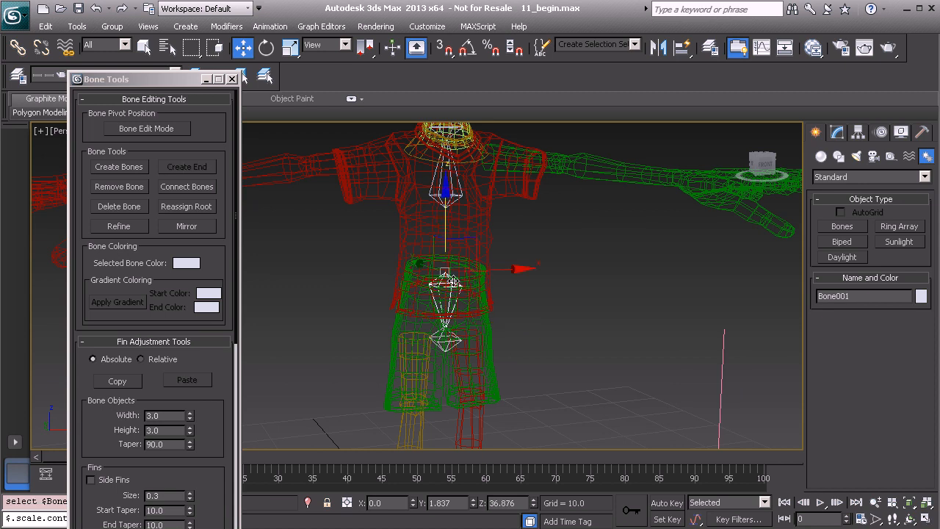
double_click(850, 298)
text(B)
key(Return)
double_click(844, 295)
key(ctrl+c)
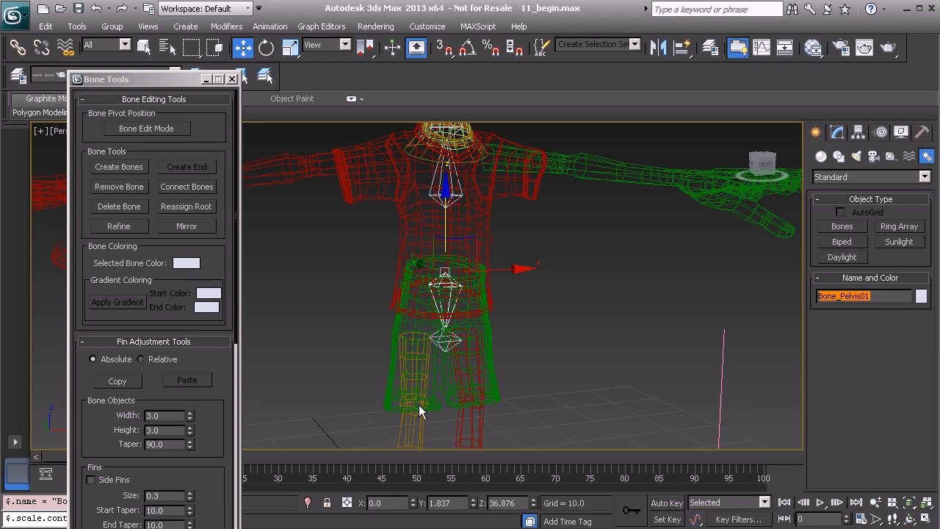
- Rename the hip bone's end bone BnEnd_Pelvis01, reusing the copied name with its prefix replaced
click(452, 340)
double_click(859, 297)
key(ctrl+v)
drag(837, 296, 809, 297)
text(BnEnd)
key(Return)
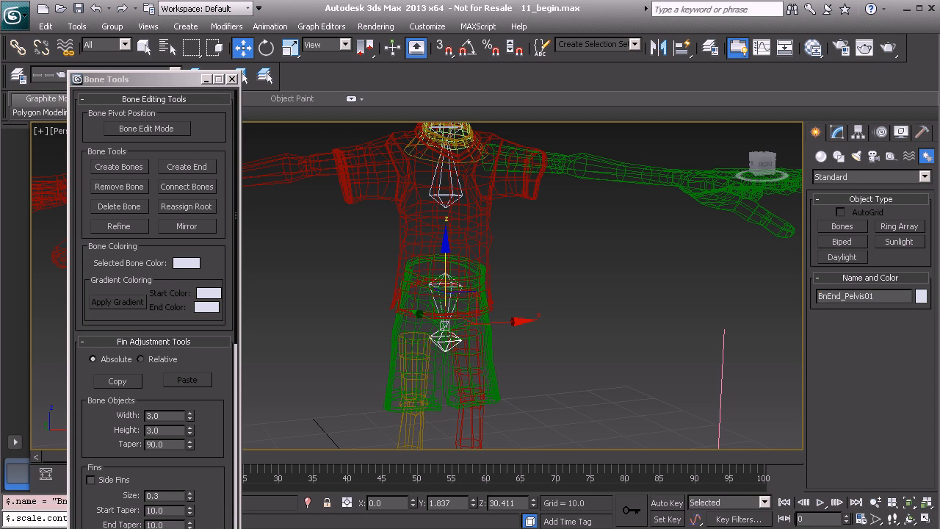
- Select Bone_Pelvis01 together with its end bone and freeze their transforms
click(556, 302)
click(453, 345)
ctrl+click(444, 285)
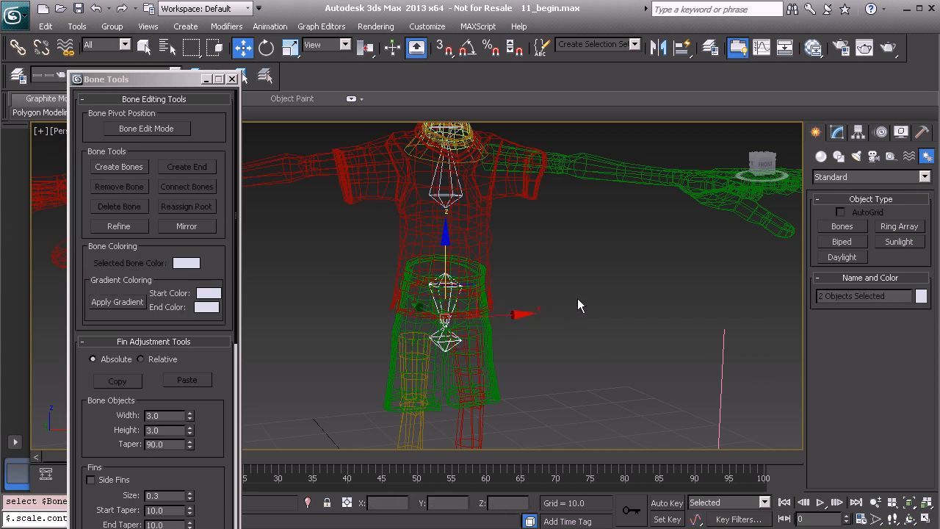
right_click(577, 266)
click(536, 198)
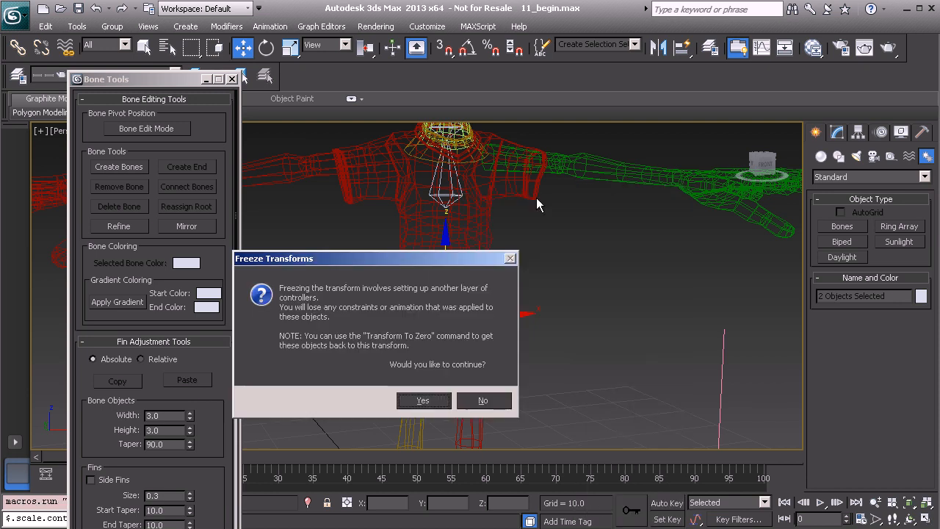
click(422, 399)
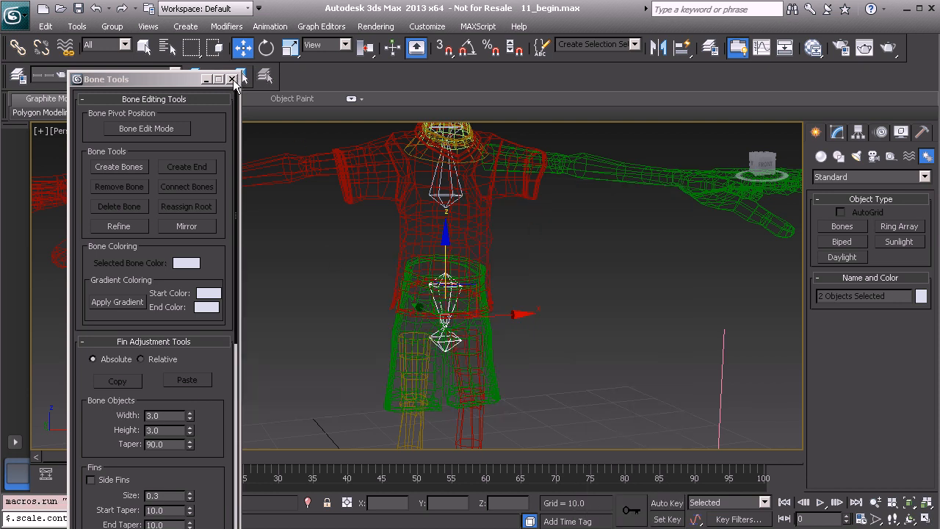
- Close Bone Tools and assign BnEnd_Pelvis01 to the Hidden layer and Bone_Pelvis01 to the Bones layer
click(232, 78)
click(20, 78)
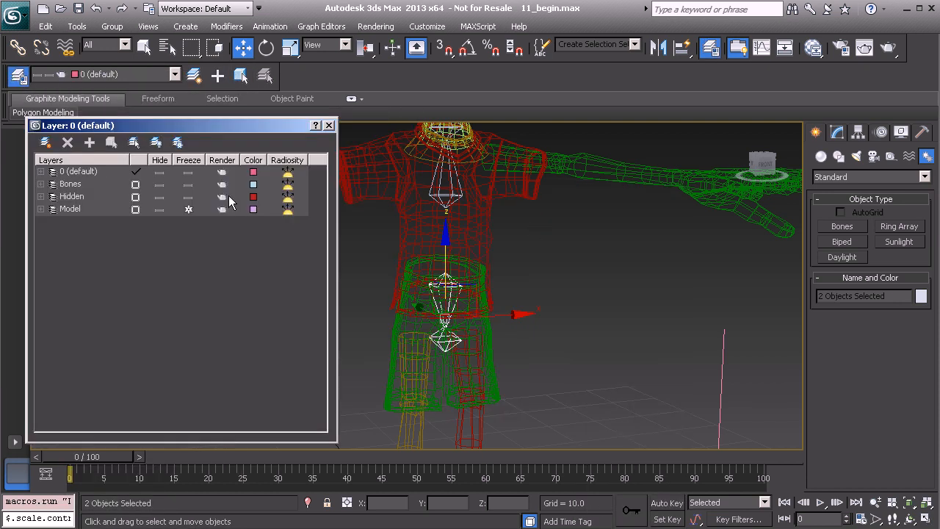
click(599, 351)
click(455, 340)
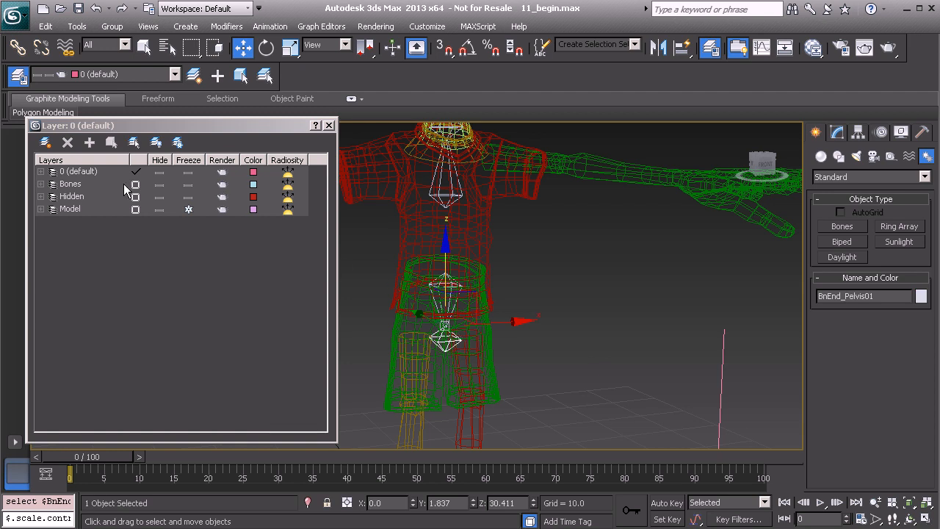
click(73, 199)
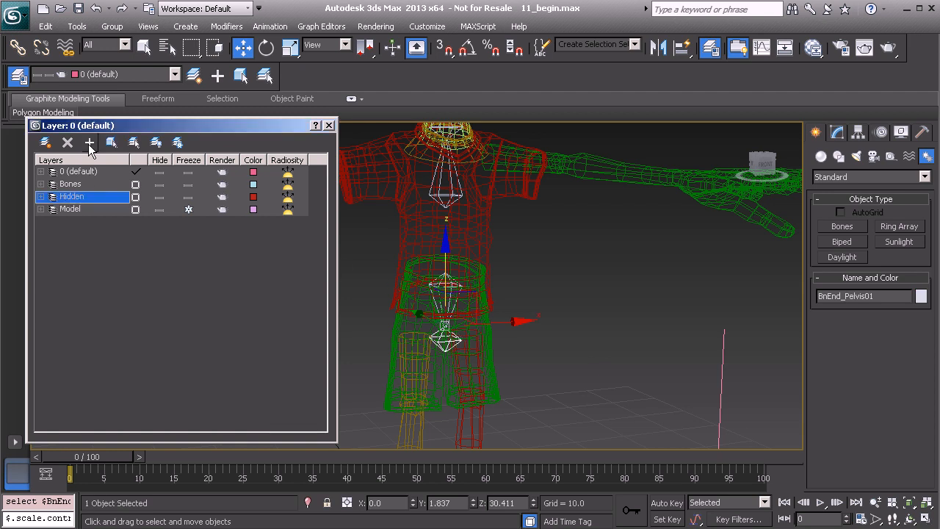
click(422, 277)
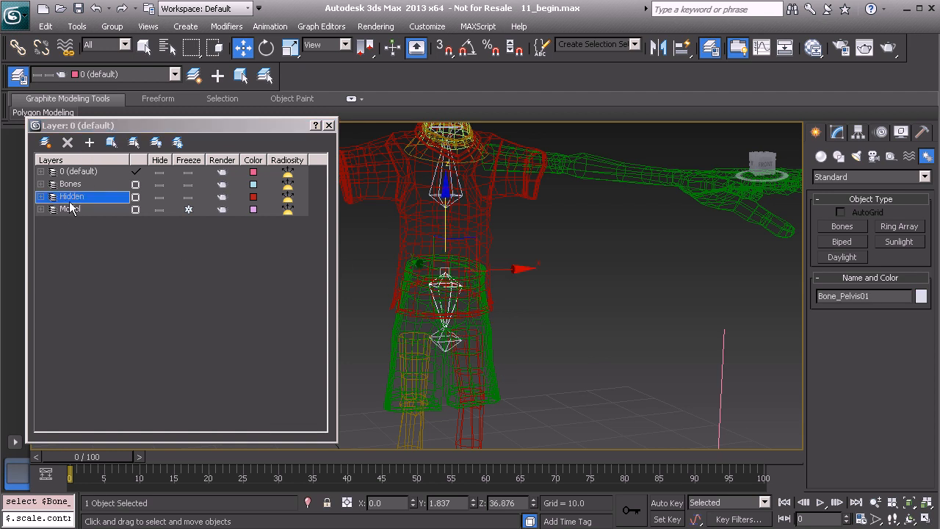
click(79, 184)
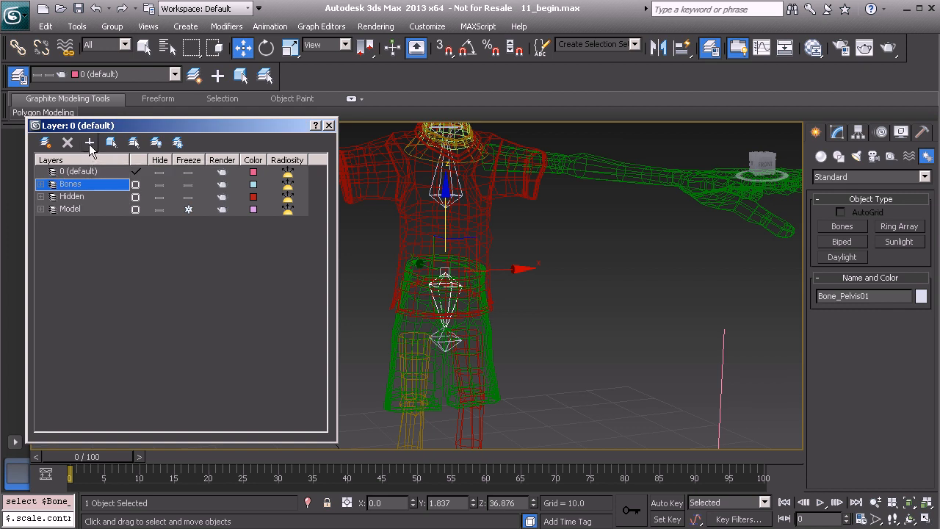
- Check the Bones layer's contents by hiding and unhiding it, and close the layer manager
click(159, 185)
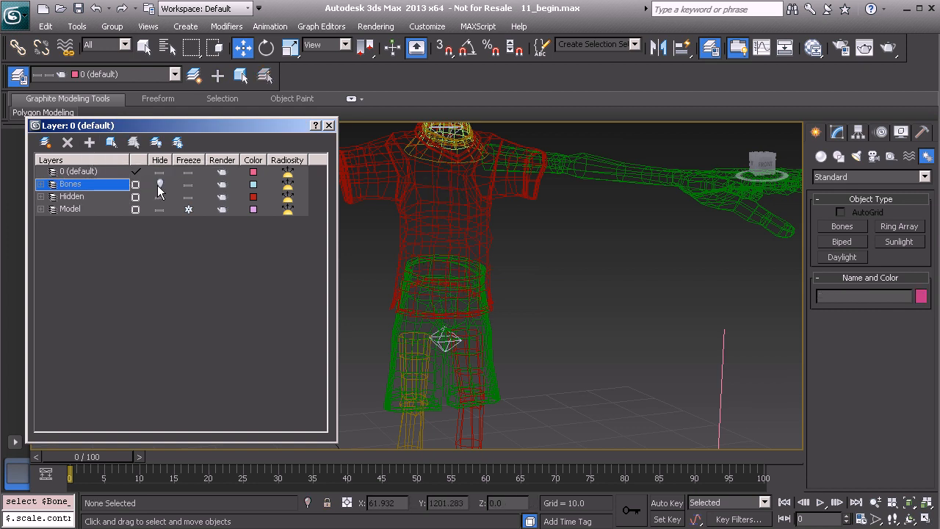
click(159, 185)
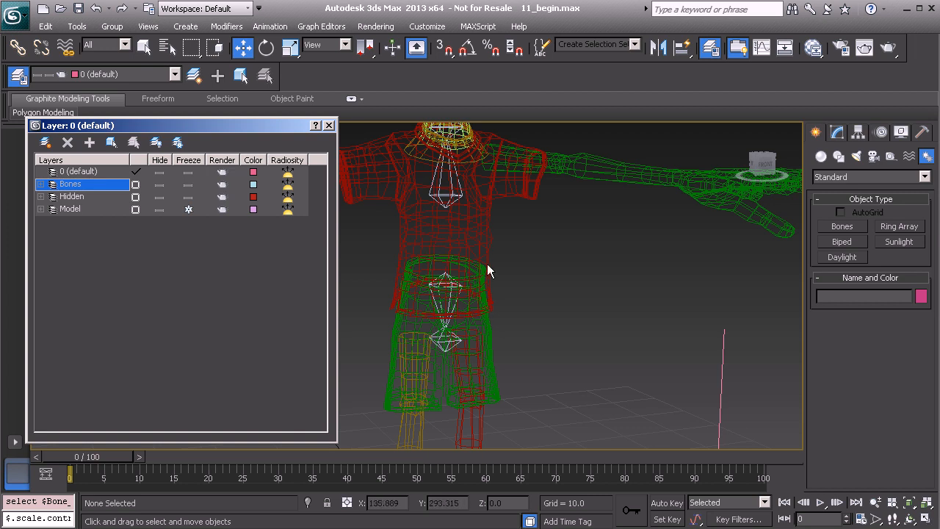
middle_drag(439, 286, 417, 328)
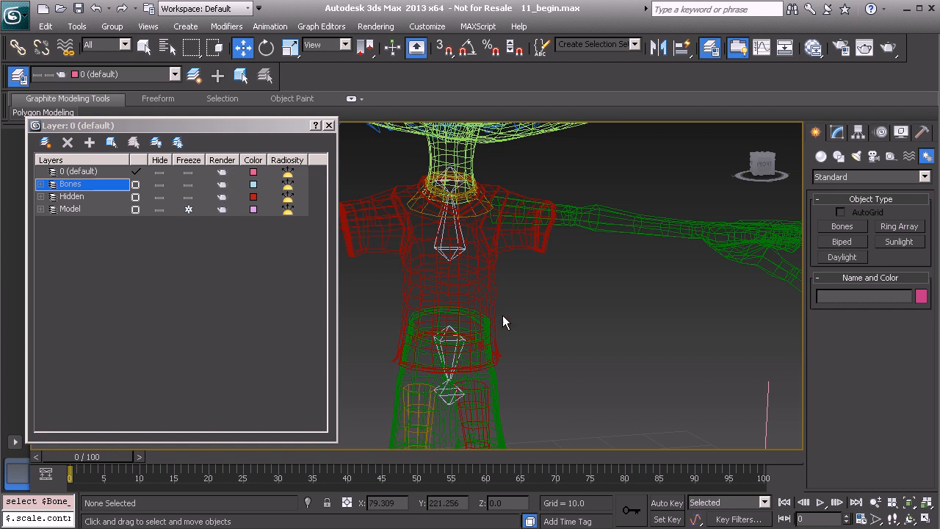
click(329, 125)
middle_drag(492, 334, 454, 305)
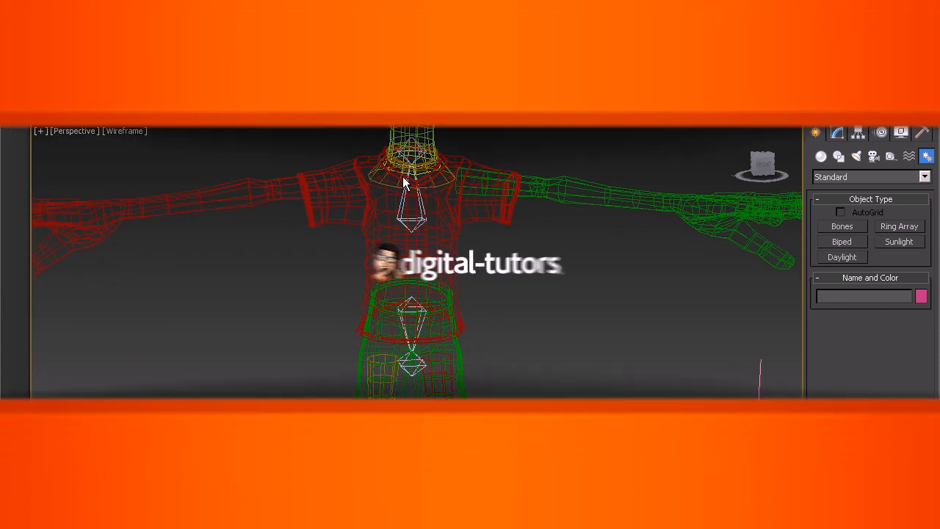